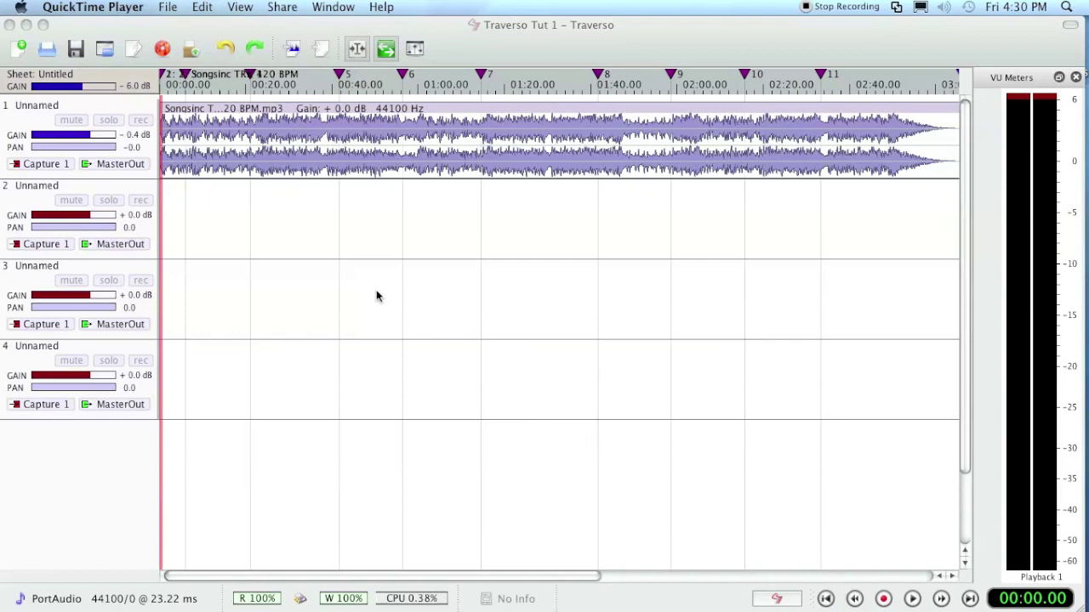
# - Play the song briefly and jump the playhead forward through the timeline markers
pyautogui.click(913, 599)
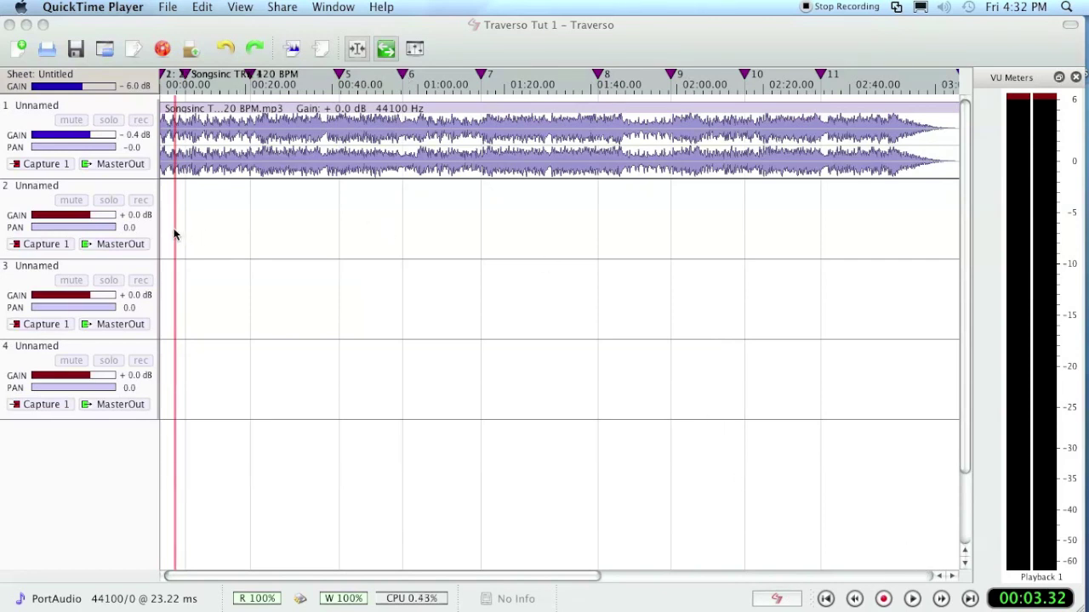
pyautogui.click(942, 600)
pyautogui.click(942, 600)
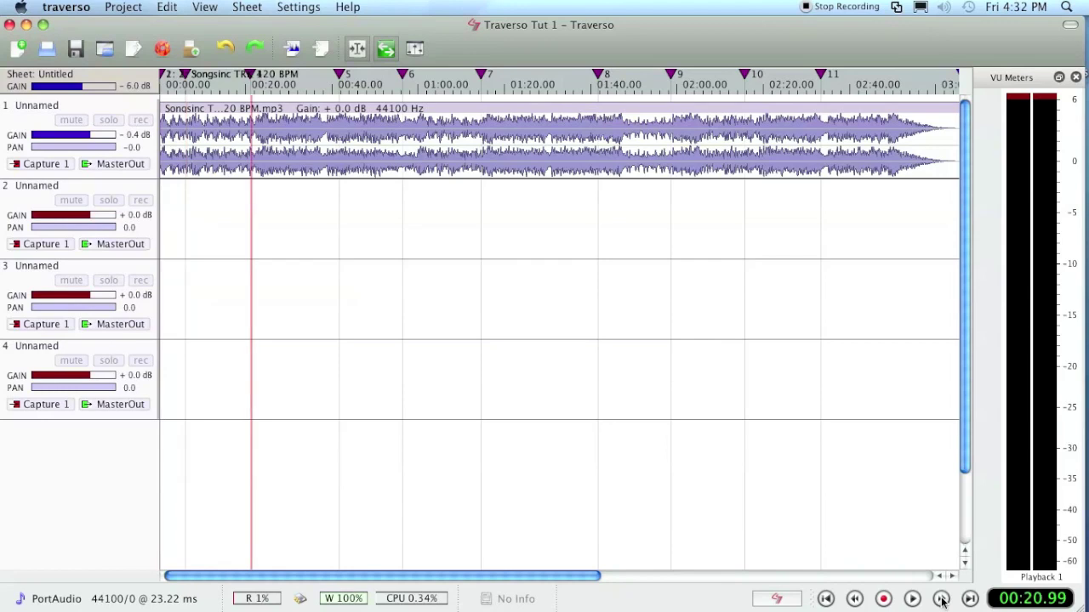
pyautogui.click(942, 600)
pyautogui.click(941, 601)
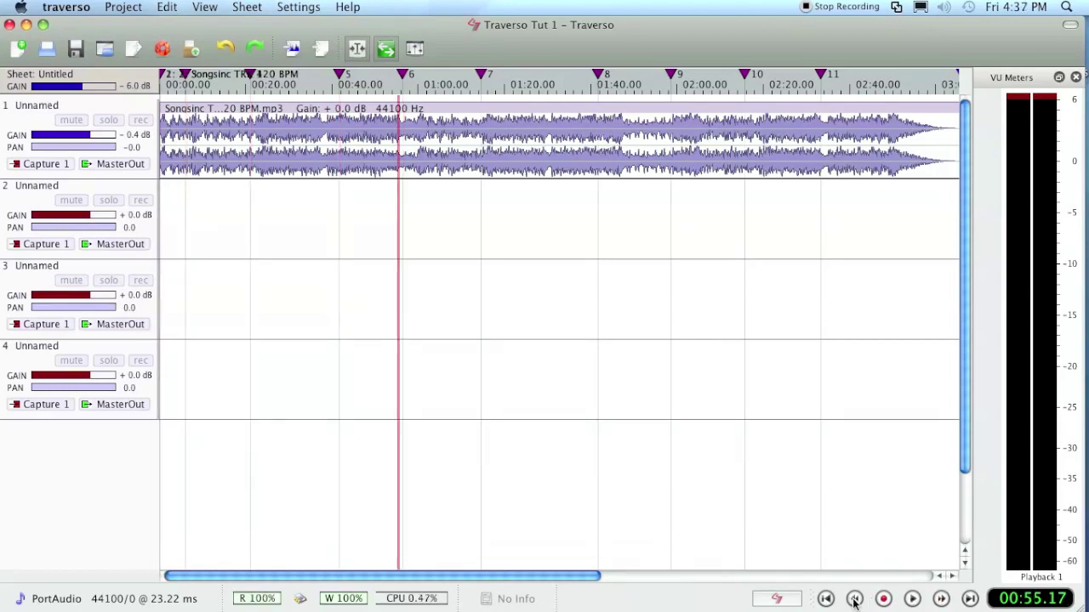
# - Step the playhead back through the timeline markers towards the start of the song
pyautogui.click(855, 600)
pyautogui.click(855, 600)
pyautogui.click(855, 601)
pyautogui.click(855, 600)
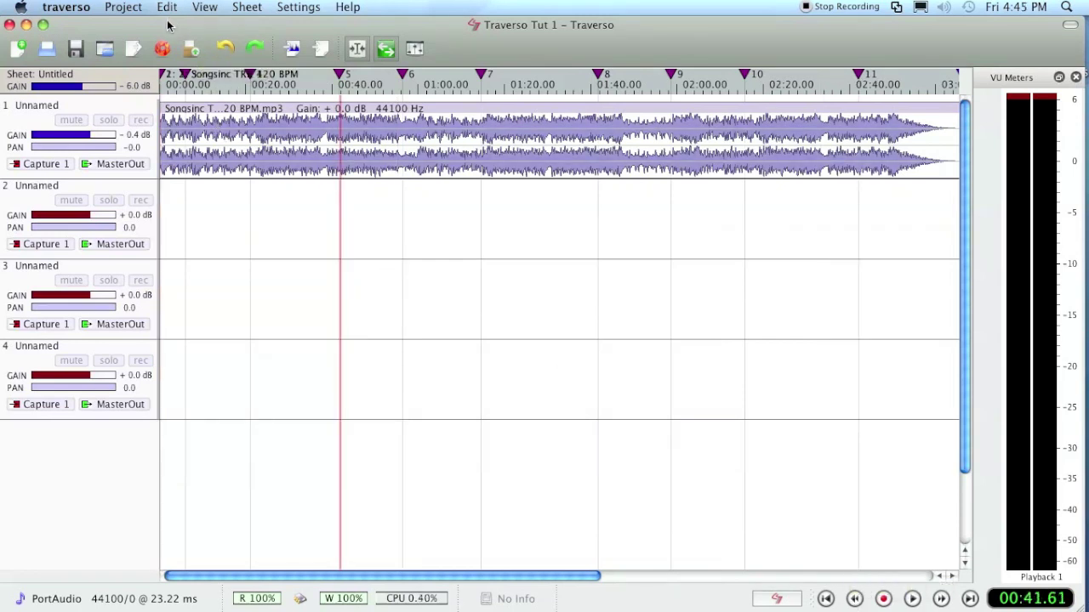
# - Open the project management settings and review the project's title, description and engineer information
pyautogui.click(128, 10)
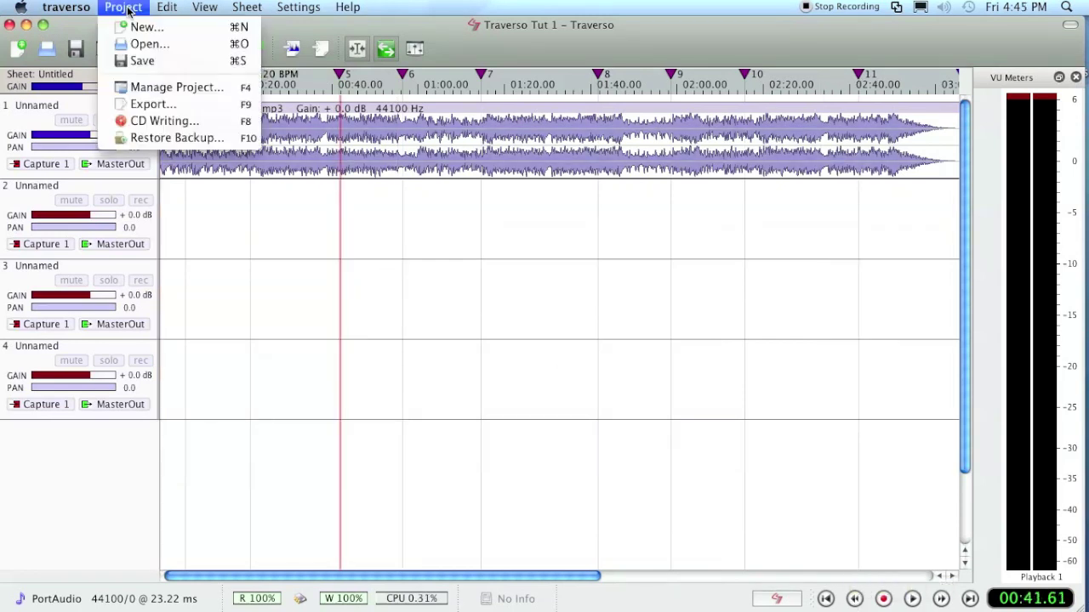
pyautogui.click(162, 87)
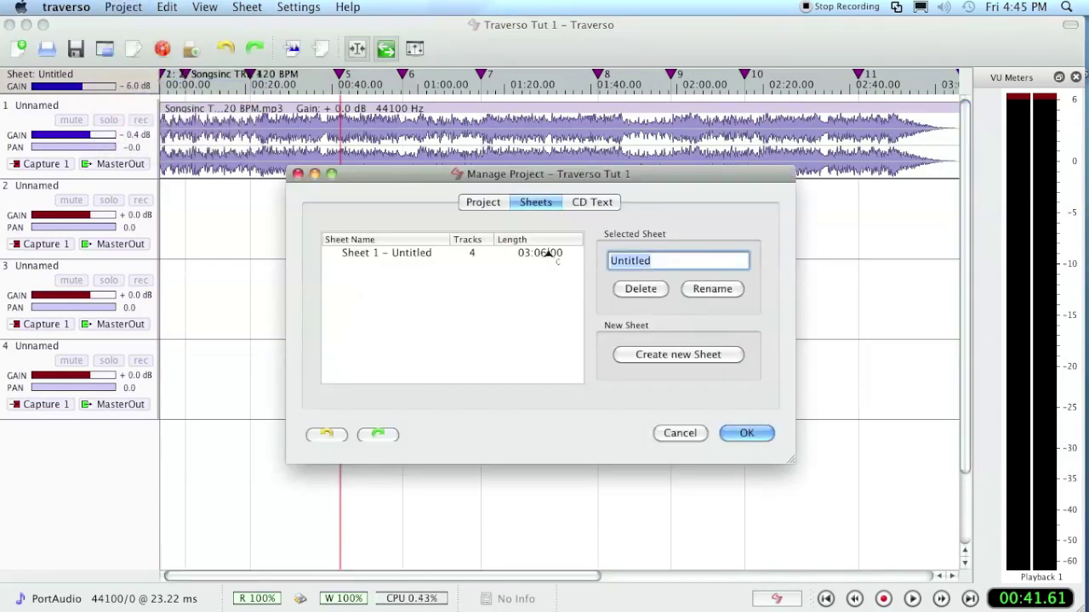
pyautogui.click(486, 205)
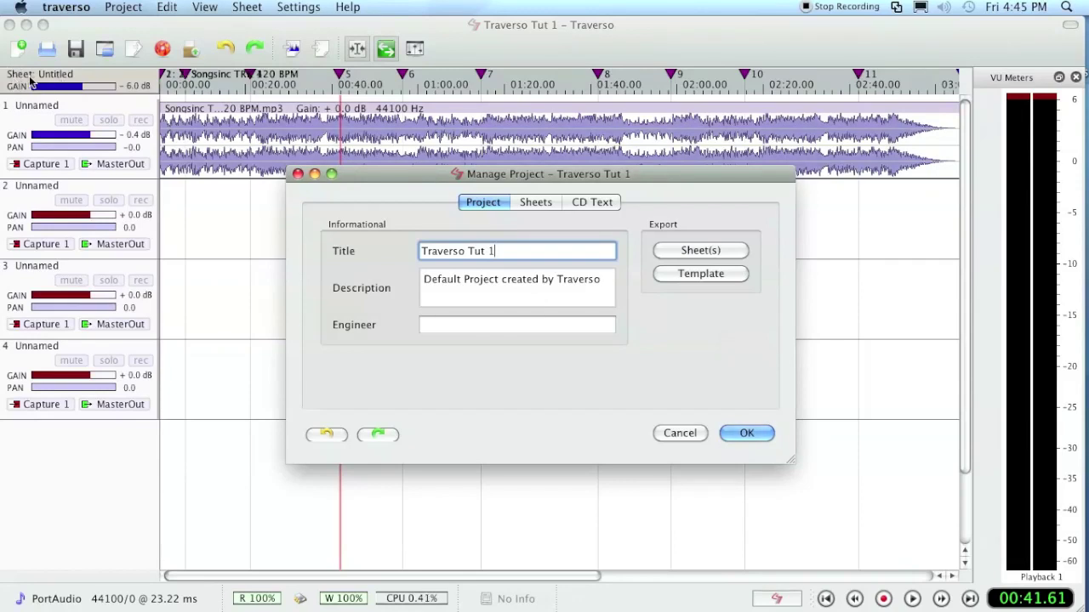
# - Rename Sheet 1 as "Tut2" and save the project
pyautogui.click(536, 202)
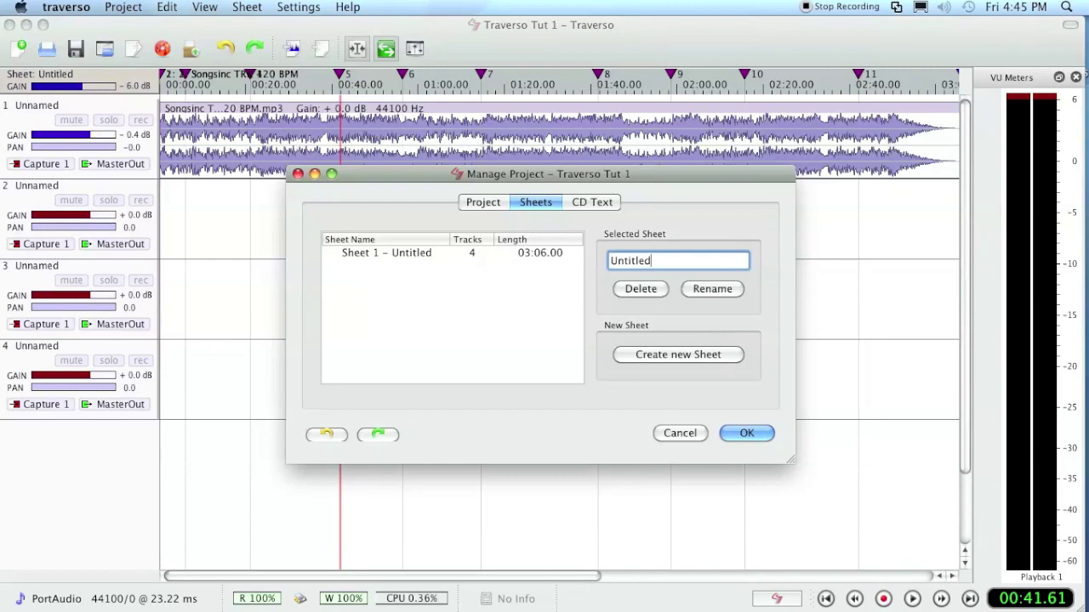
pyautogui.press('super+a')
pyautogui.write('Tu')
pyautogui.click(453, 255)
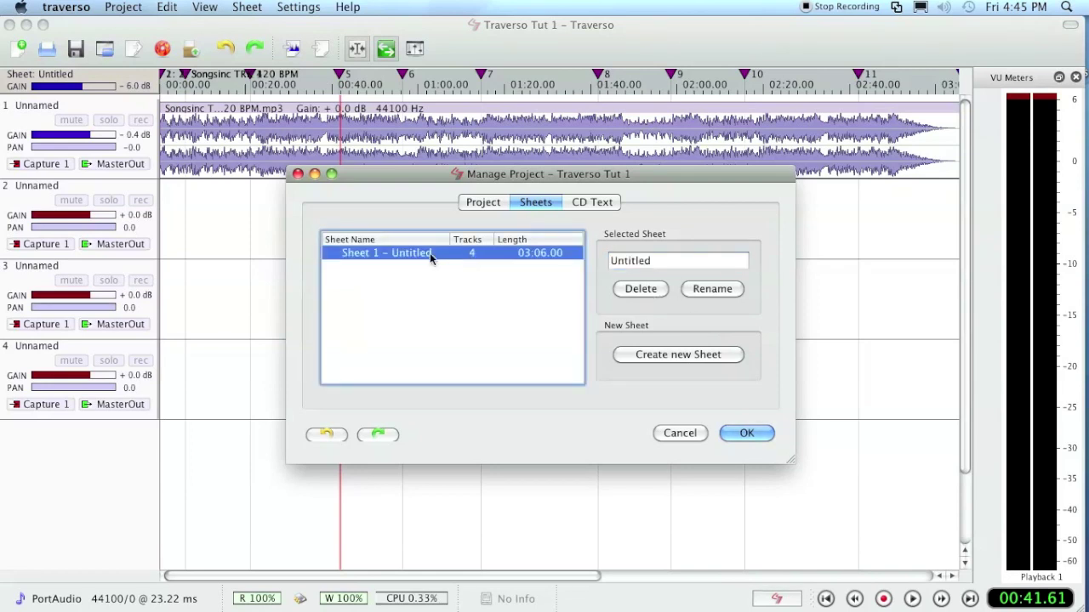
pyautogui.press('Tab')
pyautogui.write('Tut2')
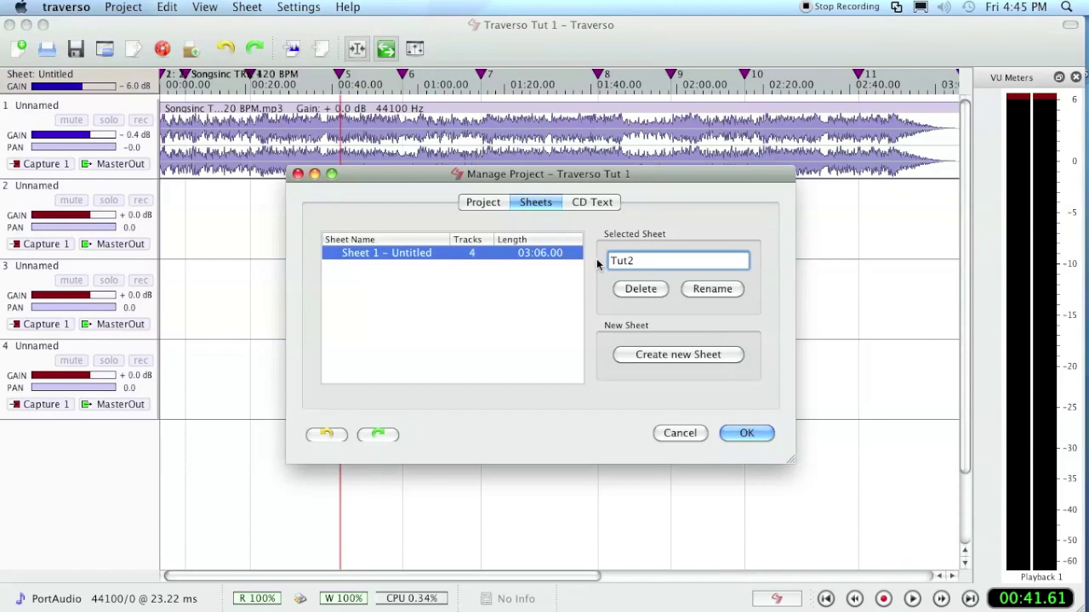
pyautogui.click(712, 289)
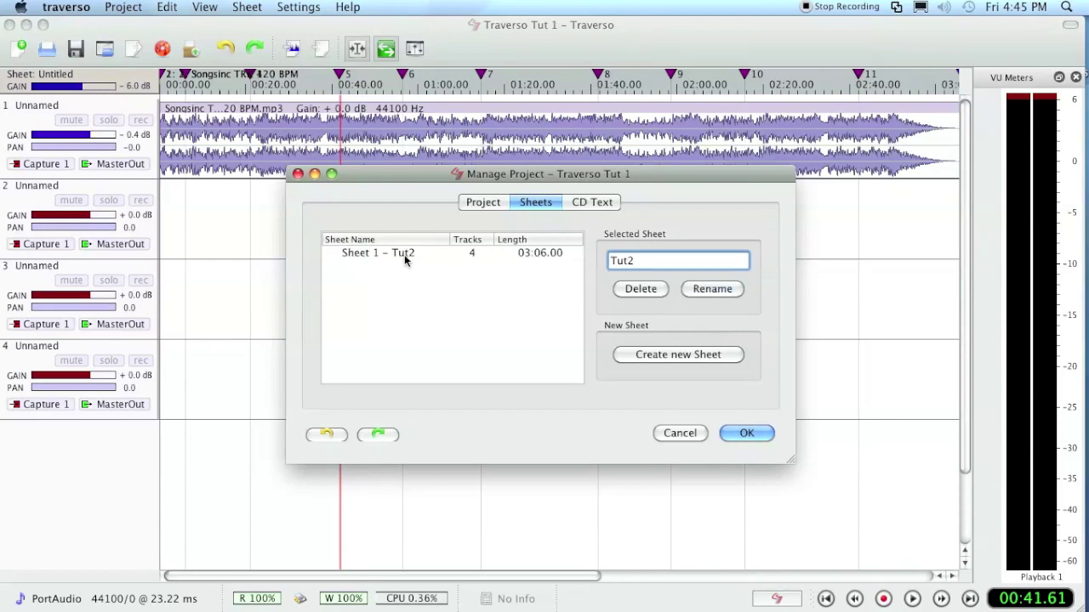
pyautogui.click(747, 433)
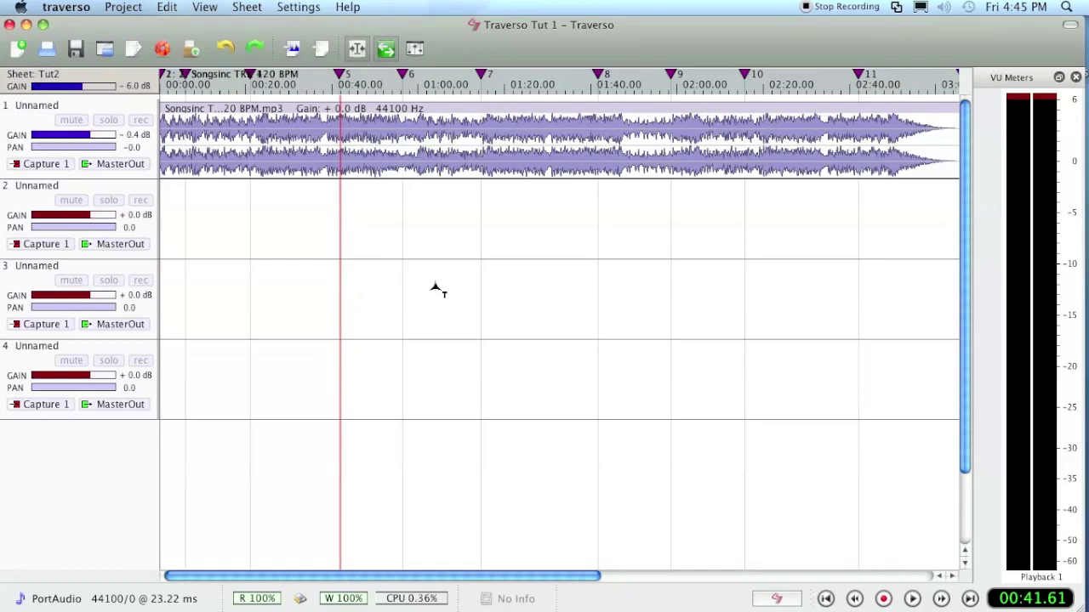
pyautogui.click(124, 6)
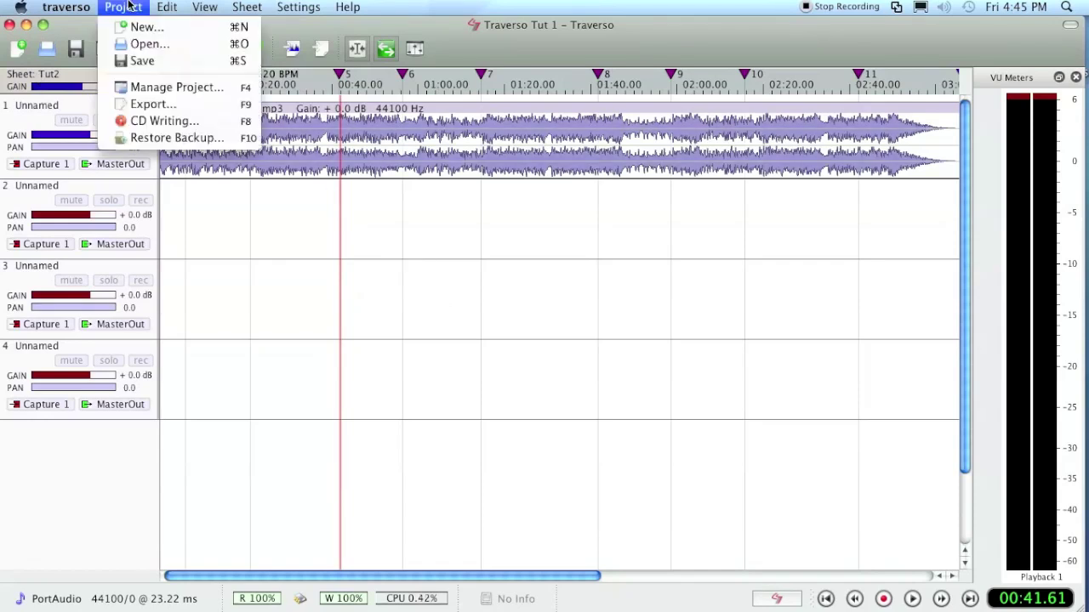
pyautogui.click(138, 62)
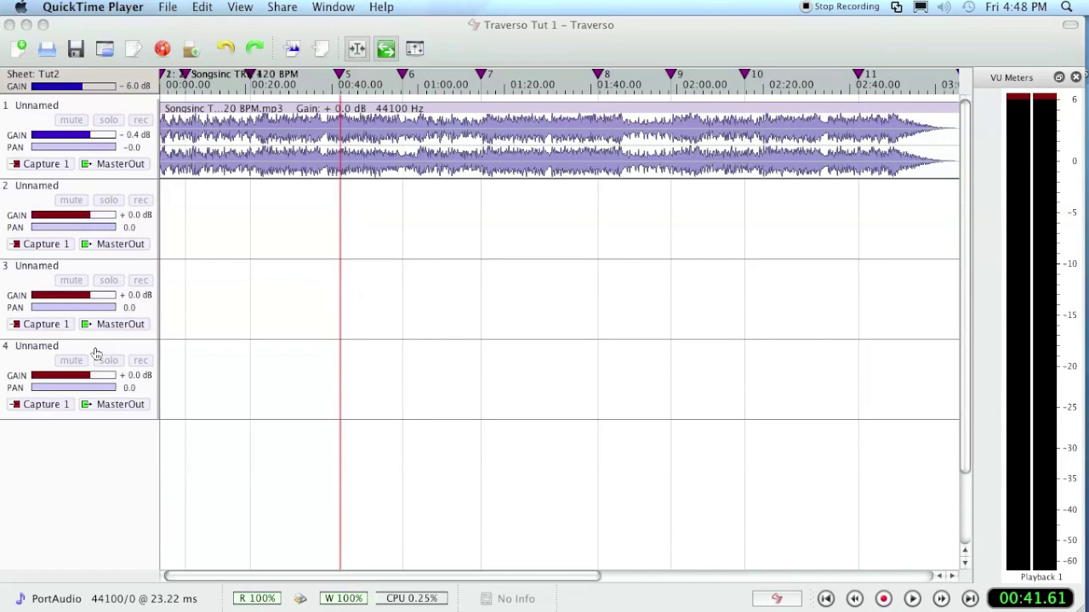
# - Try out the solo switch on track 3, and rename track 2 as "Verse Voc"
pyautogui.click(61, 116)
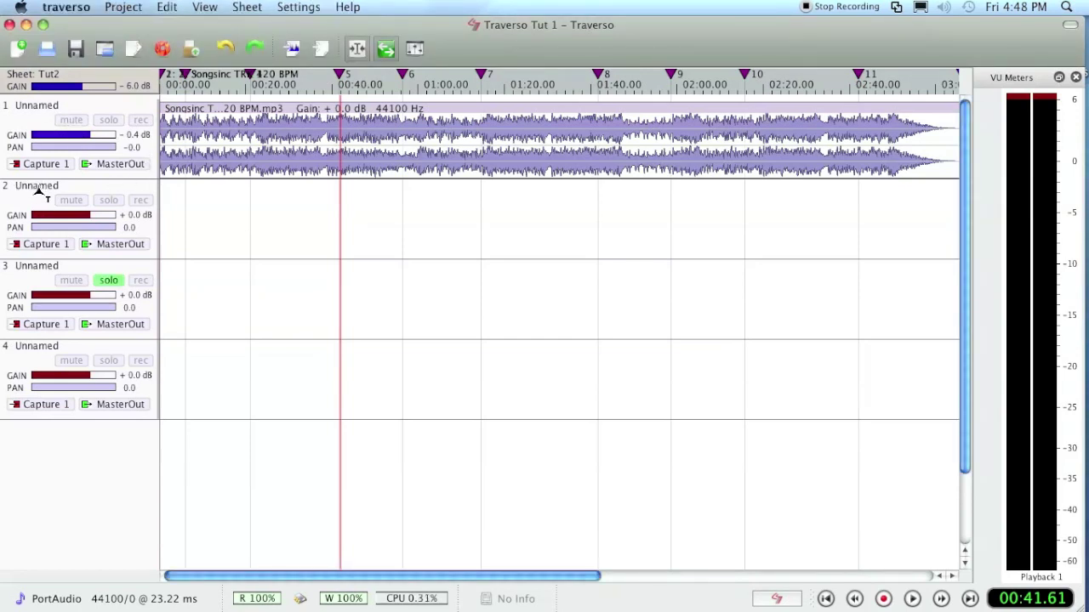
pyautogui.click(110, 282)
pyautogui.click(38, 189)
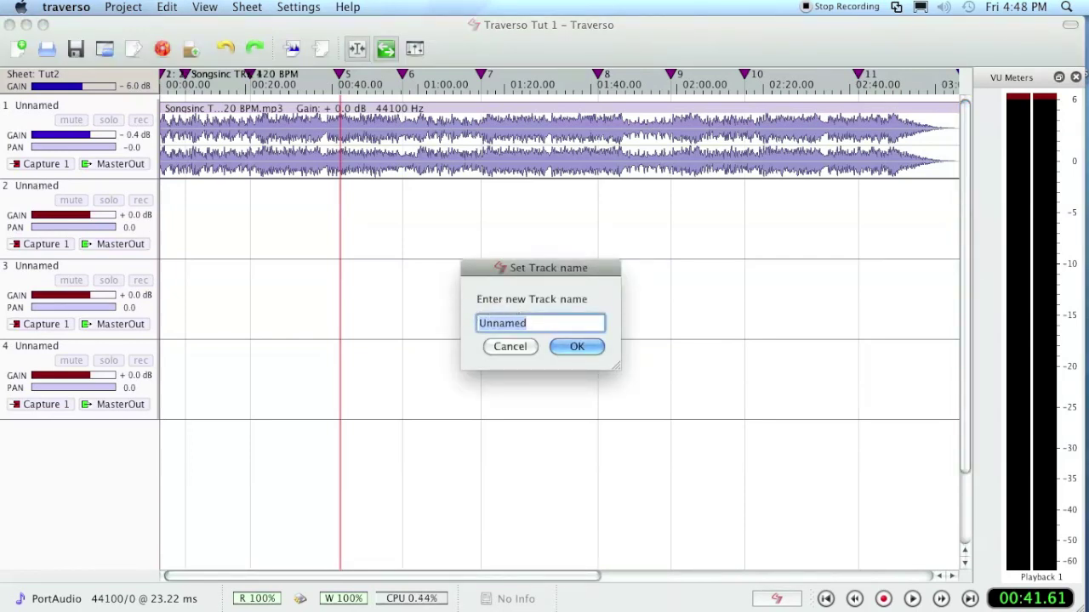
pyautogui.write('Verse Vo')
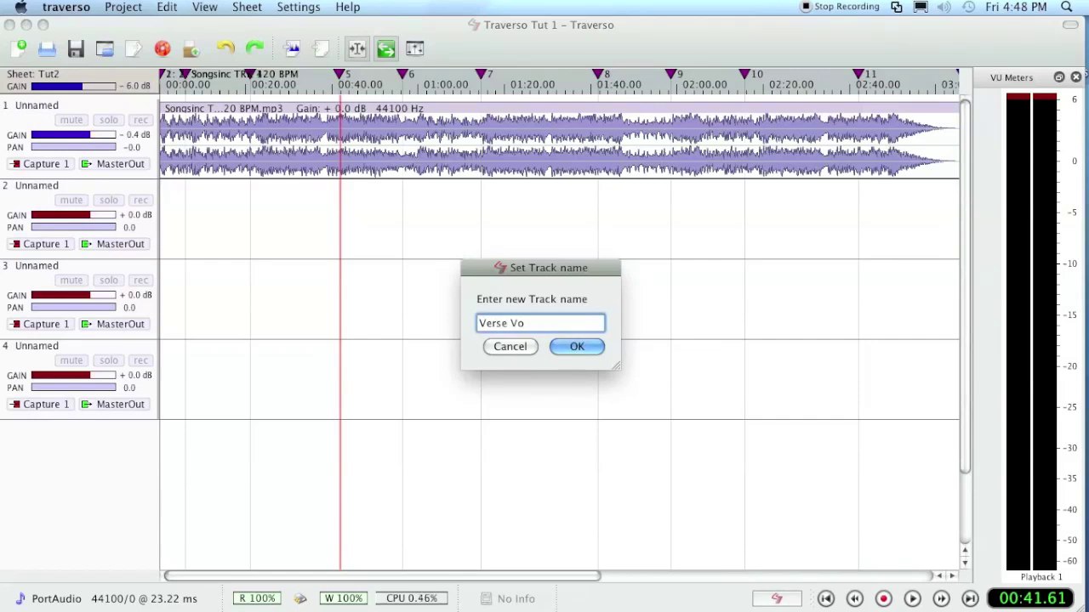
pyautogui.write('c')
pyautogui.click(575, 356)
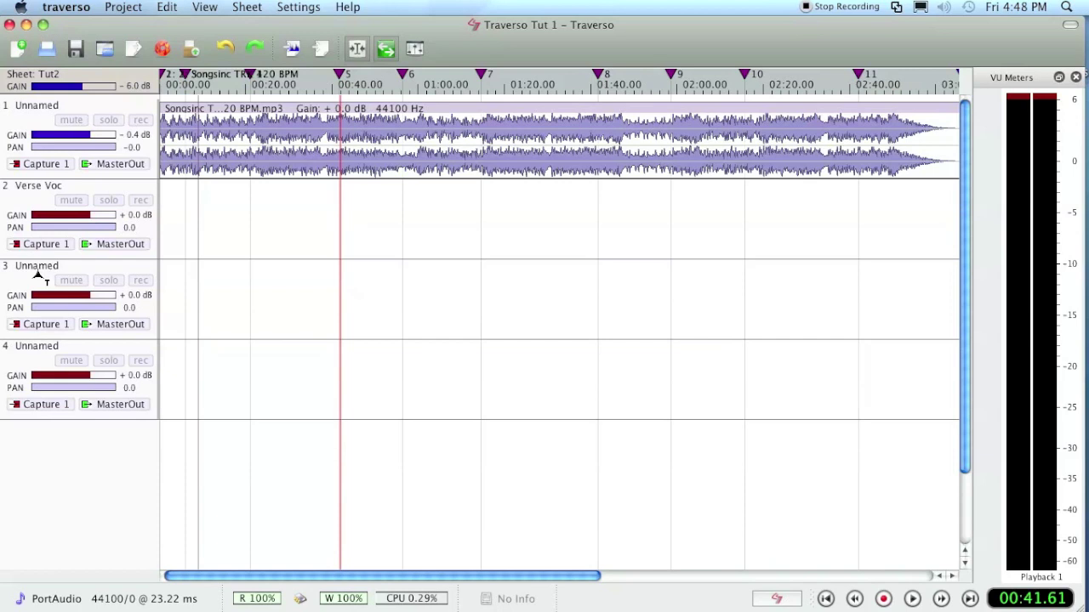
# - Rename track 3 as "Chorus voc"
pyautogui.click(37, 274)
pyautogui.write('Chiorus voc')
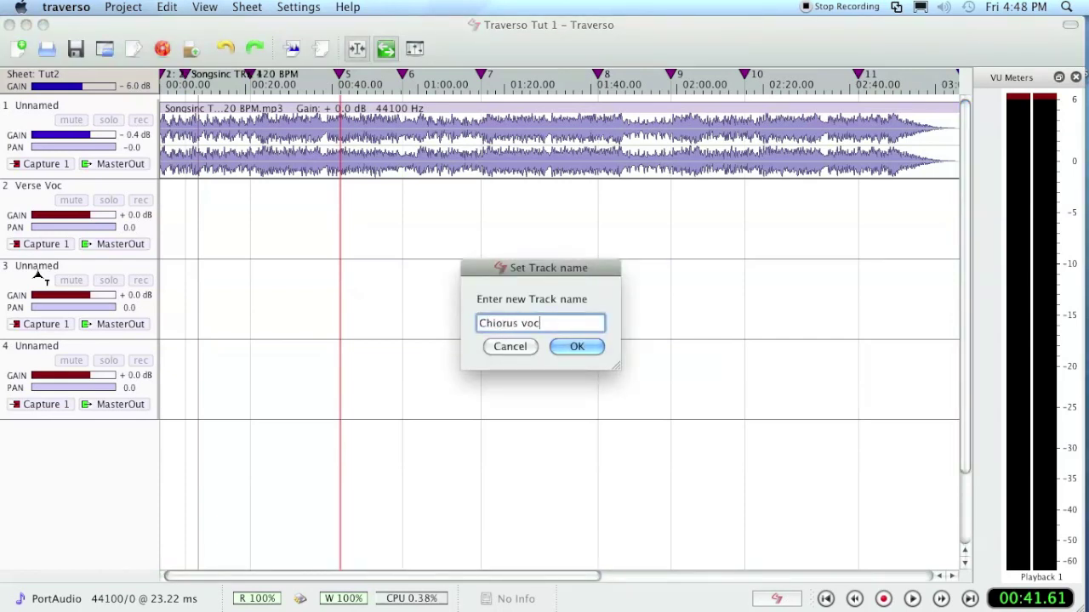
pyautogui.click(492, 322)
pyautogui.press('BackSpace')
pyautogui.click(577, 347)
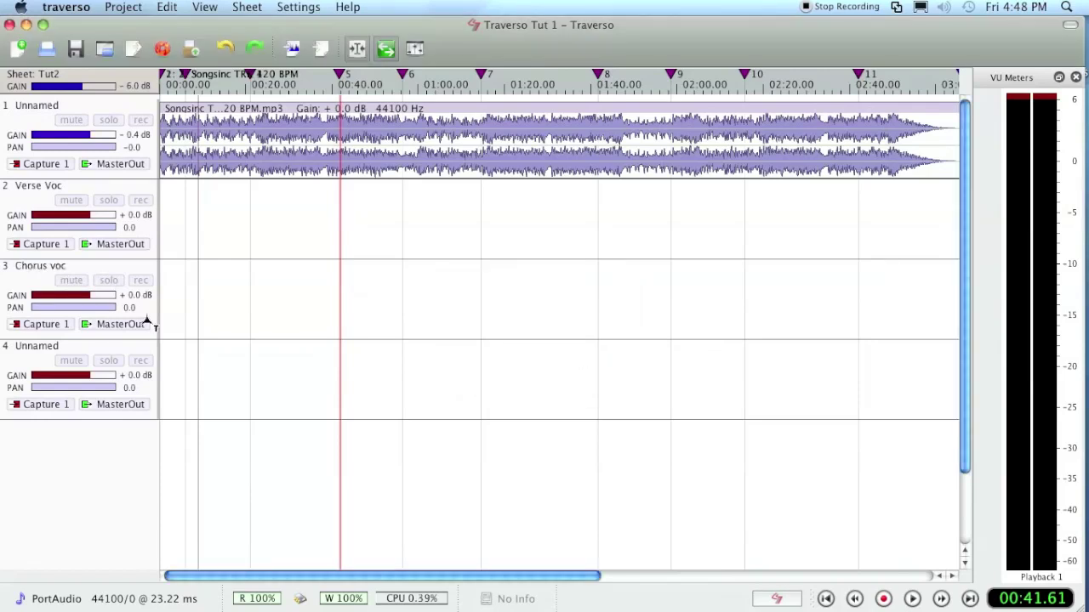
# - Rename track 4 as "Bridge voc"
pyautogui.doubleClick(40, 348)
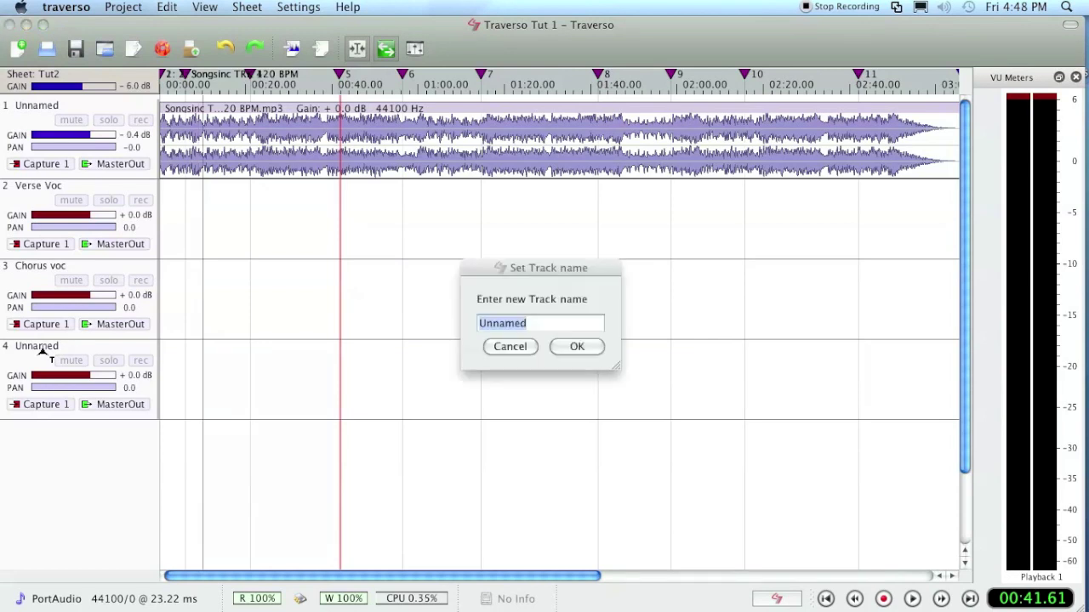
pyautogui.write('Bridge voc')
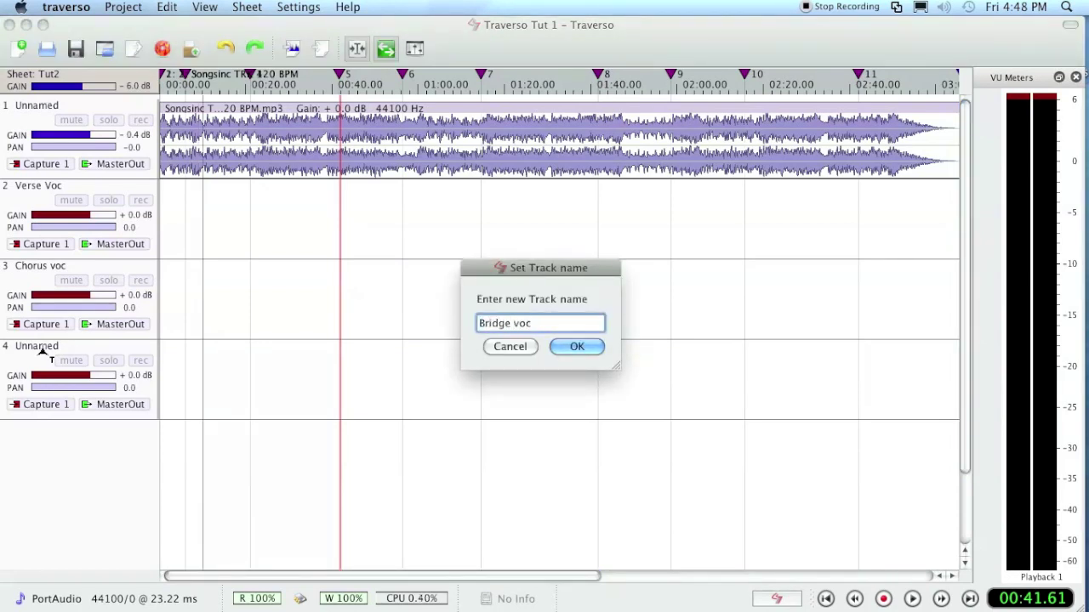
pyautogui.press('Return')
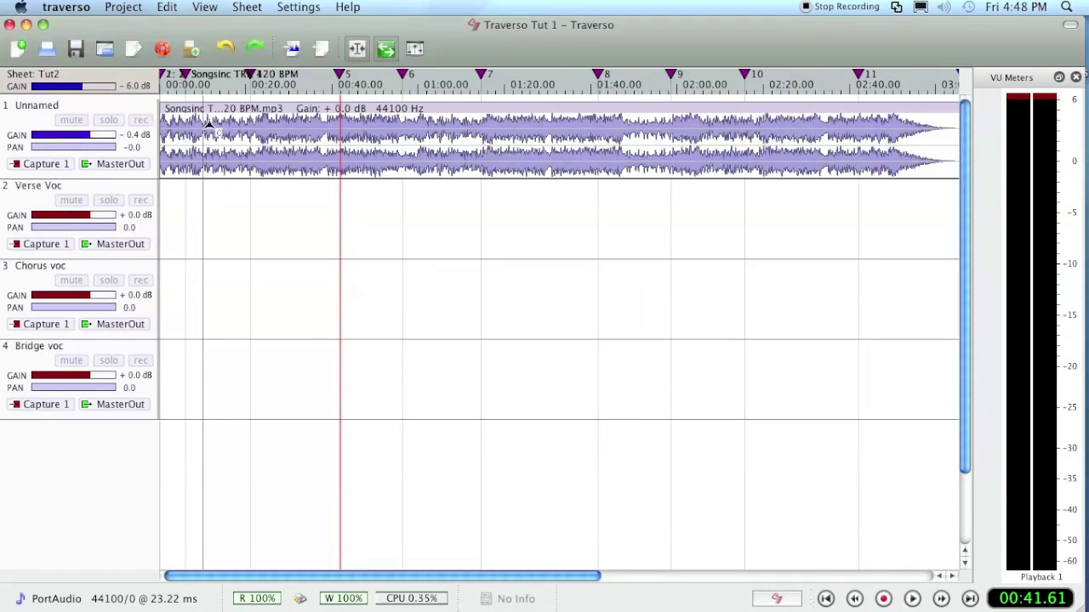
# - Rename track 1, which holds the imported song, as "TRACK"
pyautogui.doubleClick(40, 109)
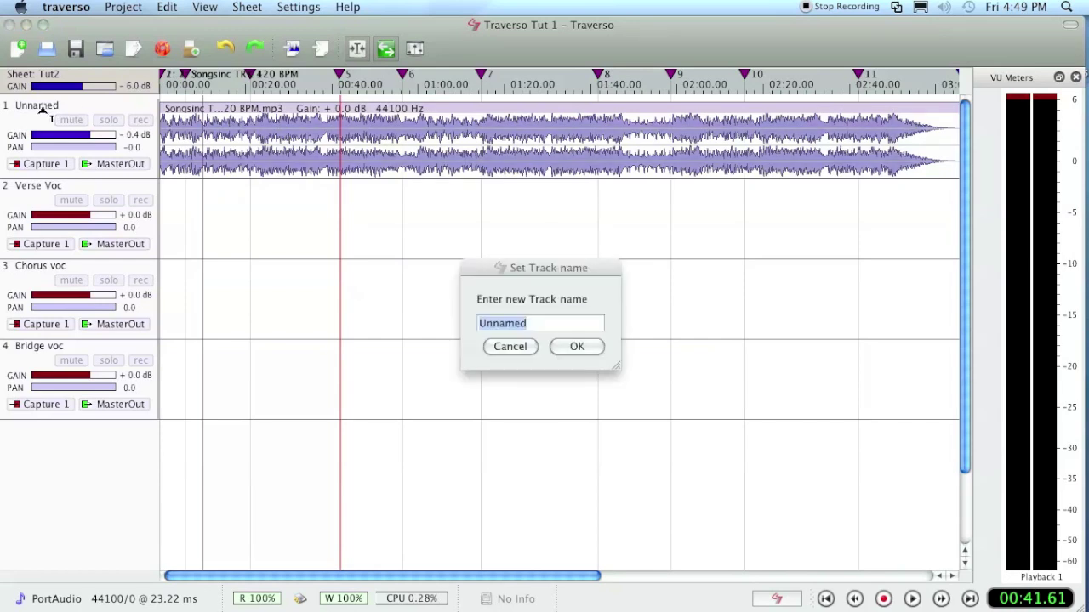
pyautogui.write('TRASKC')
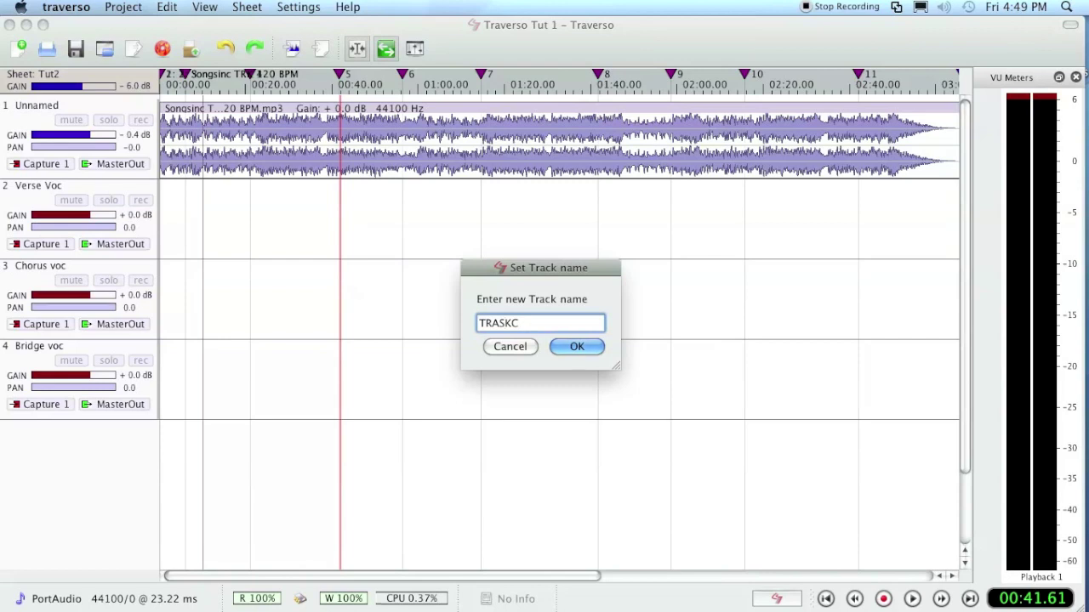
pyautogui.press('BackSpace')
pyautogui.press('BackSpace')
pyautogui.press('BackSpace')
pyautogui.write('CK')
pyautogui.press('Return')
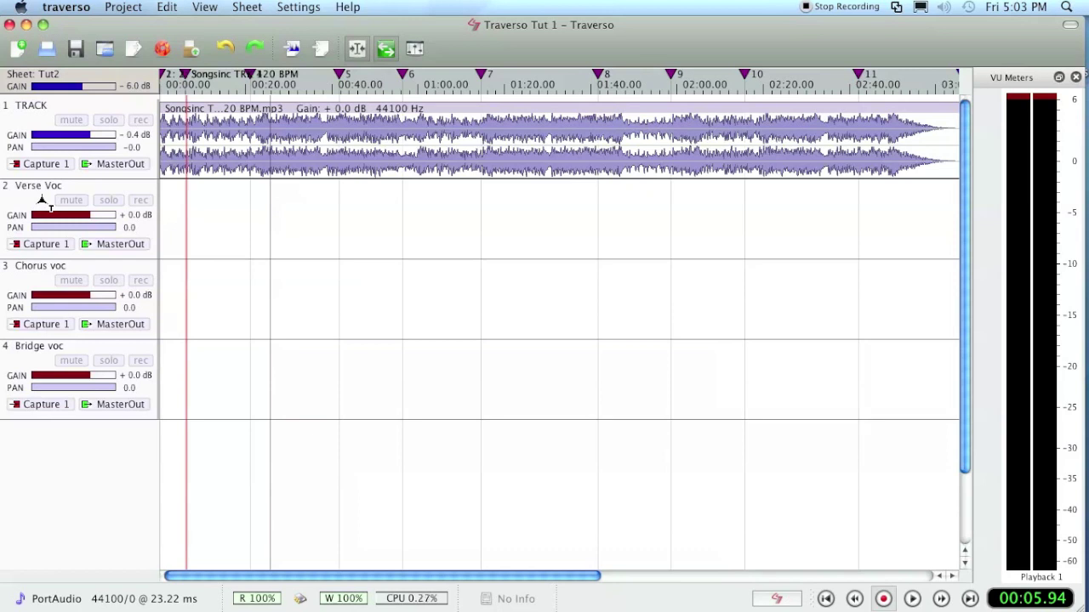
# - Set the Verse Voc track's input to the left channel only of the Capture 1 bus
pyautogui.click(40, 245)
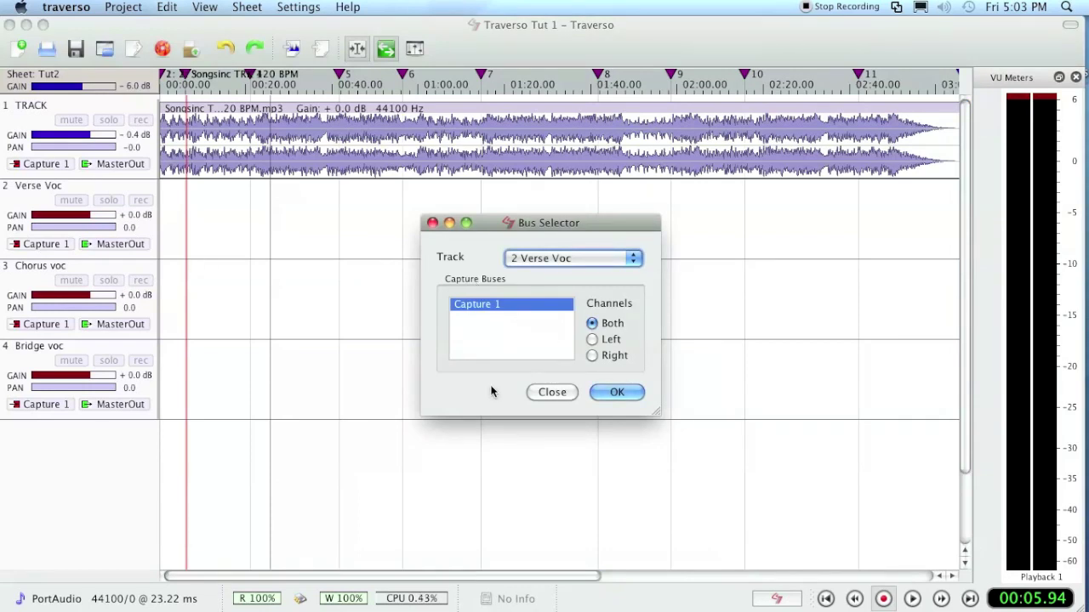
pyautogui.press('Up')
pyautogui.click(592, 340)
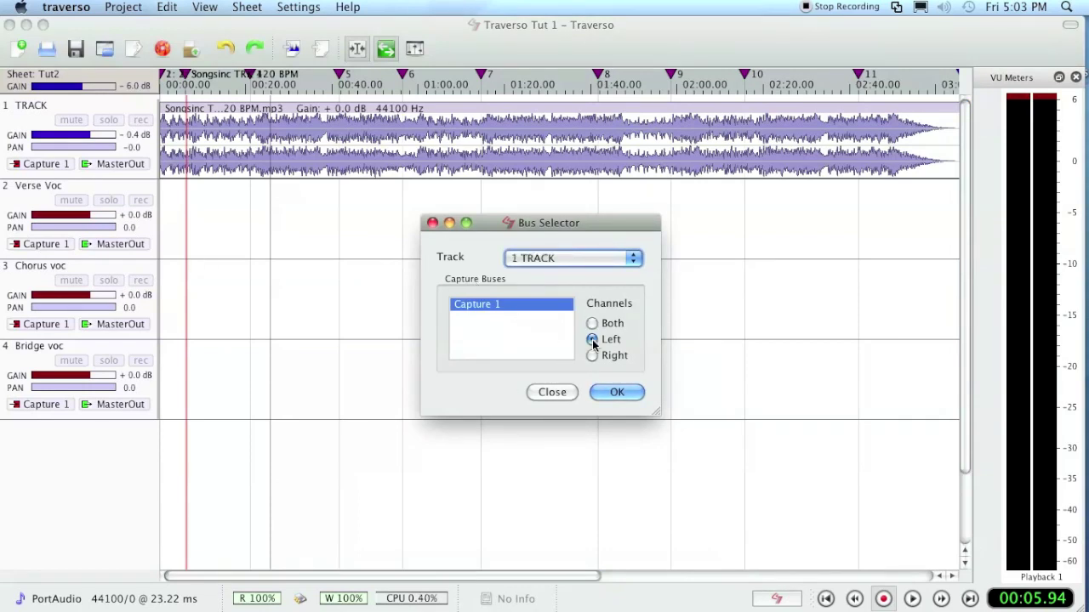
pyautogui.click(599, 259)
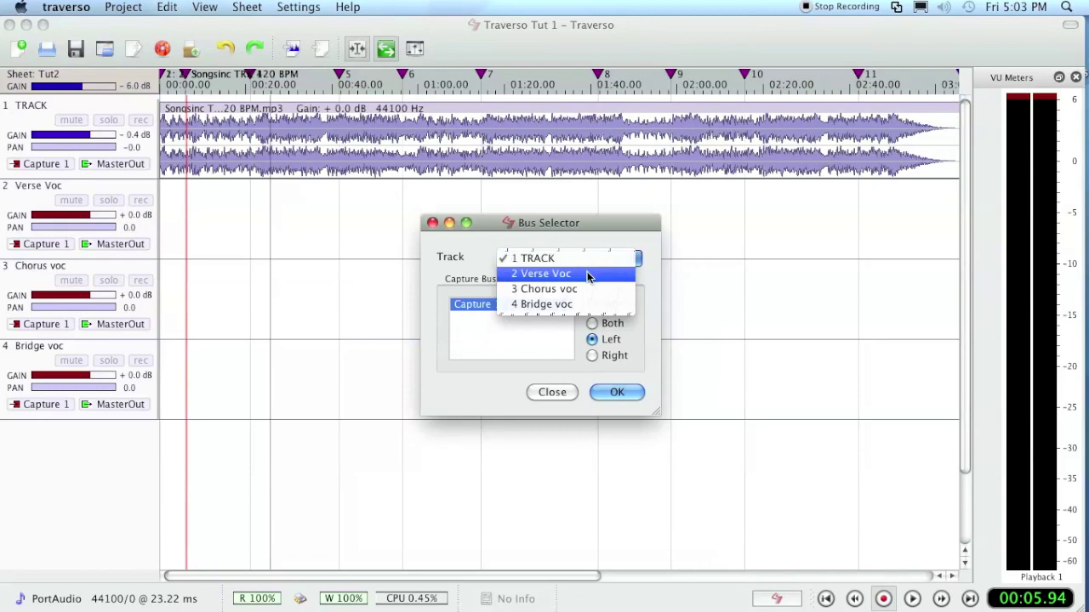
pyautogui.click(587, 274)
pyautogui.click(596, 339)
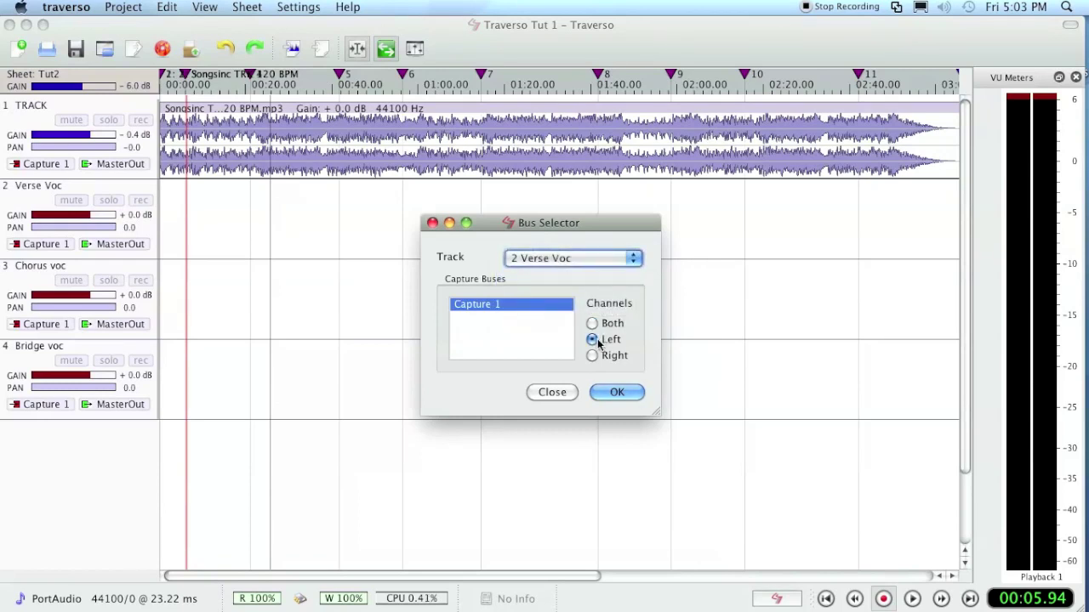
pyautogui.click(617, 393)
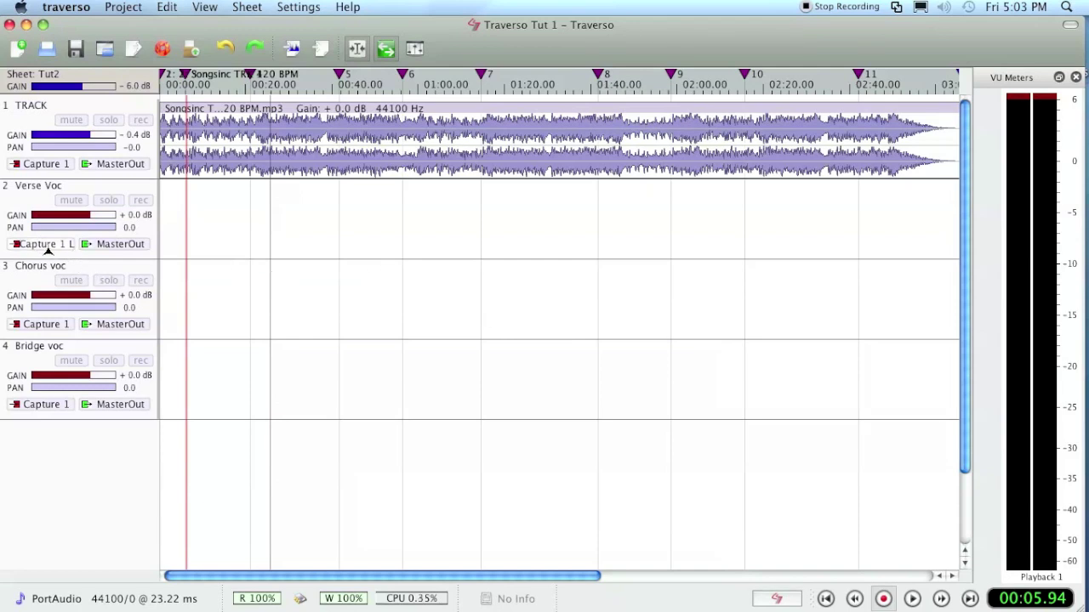
# - Arm the verse vocal track, set the playhead to the marker at 00:05.94 and put the transport in record-ready mode
pyautogui.click(140, 202)
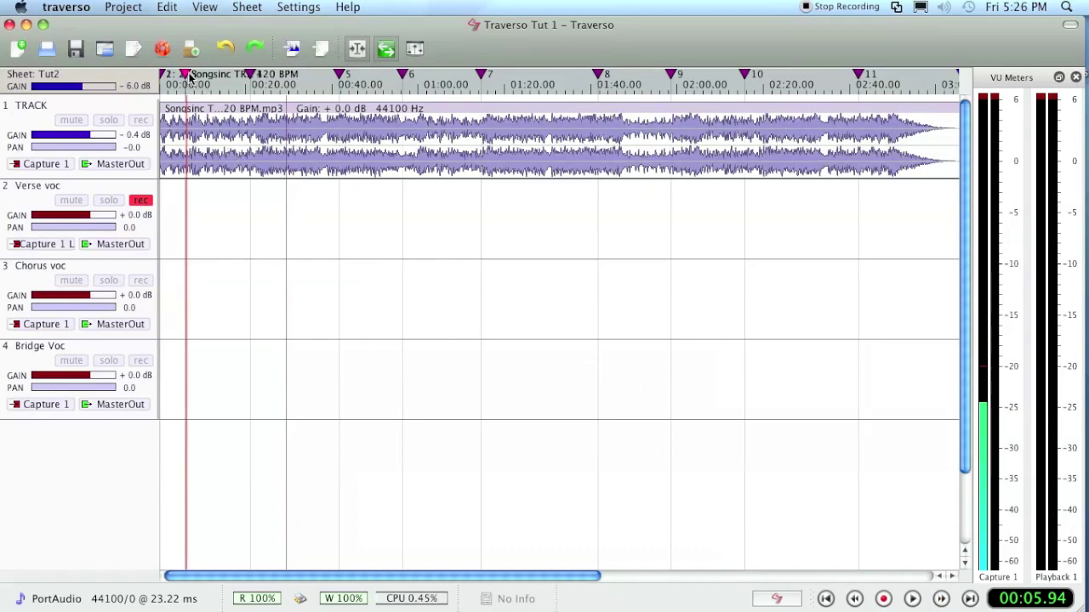
pyautogui.click(942, 599)
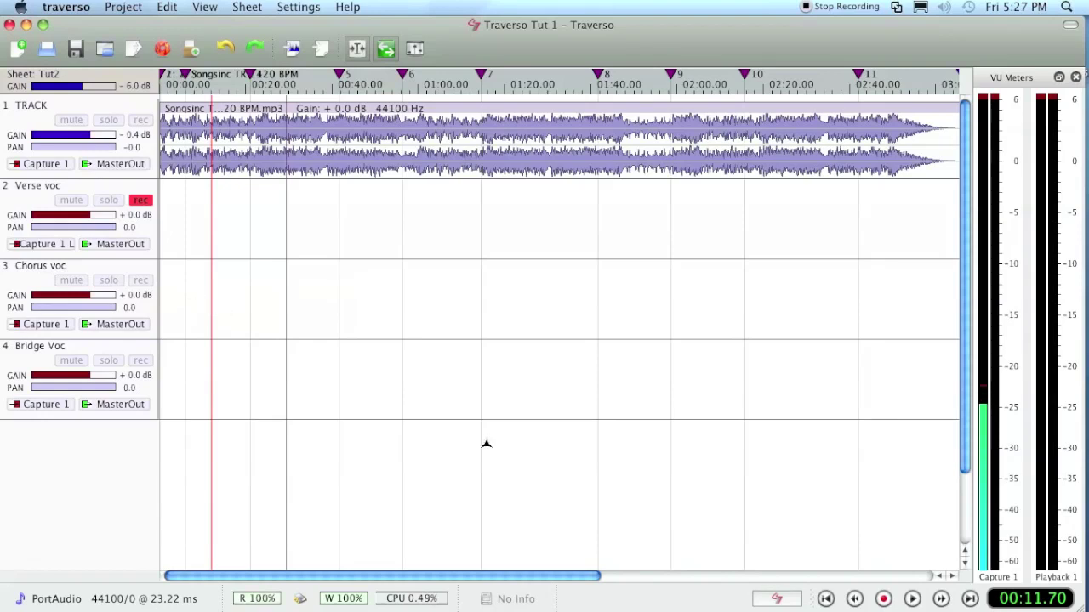
pyautogui.click(856, 599)
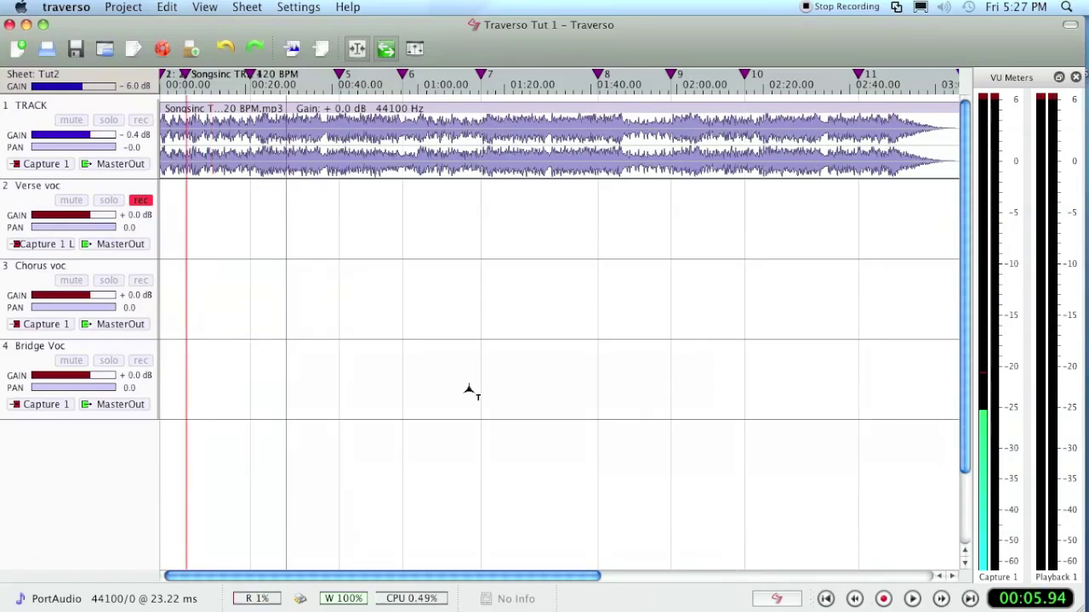
pyautogui.click(885, 599)
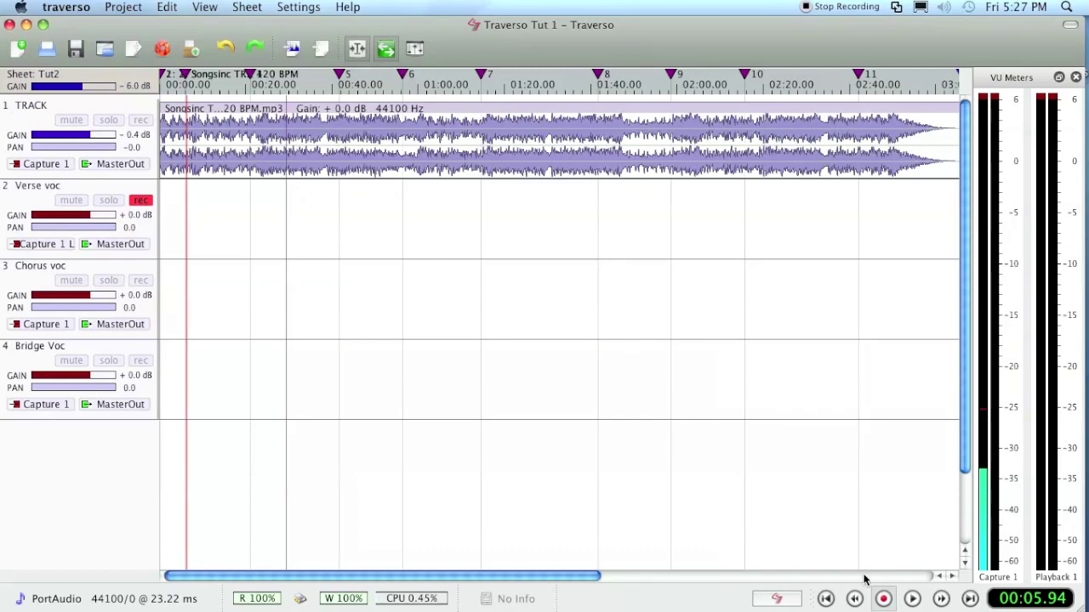
# - Record a take on the Verse voc track from 00:05.94 to about 00:25.25 and disarm the track
pyautogui.click(912, 600)
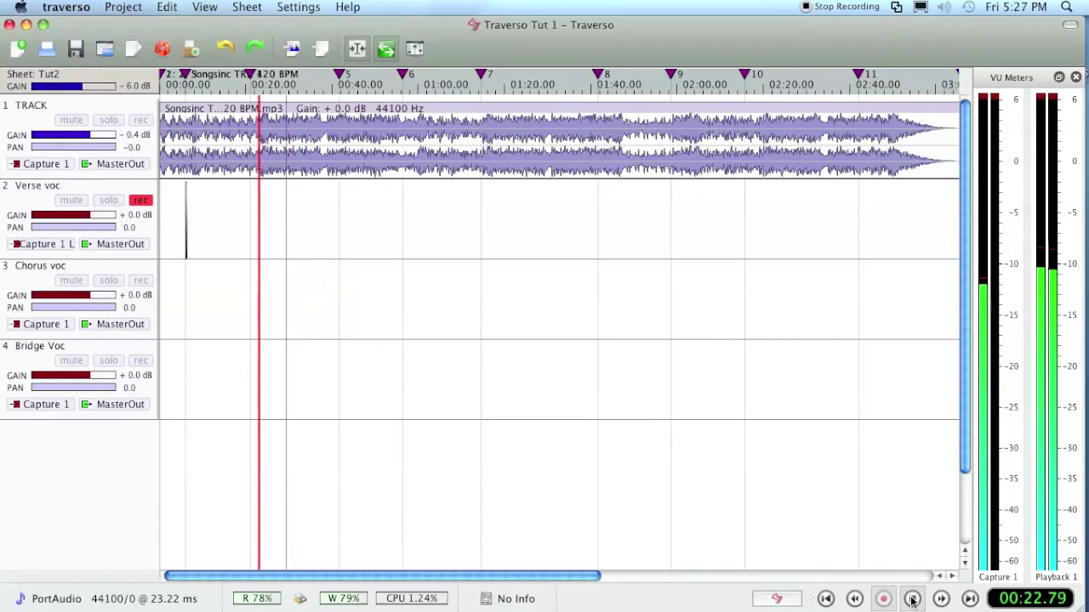
pyautogui.click(912, 599)
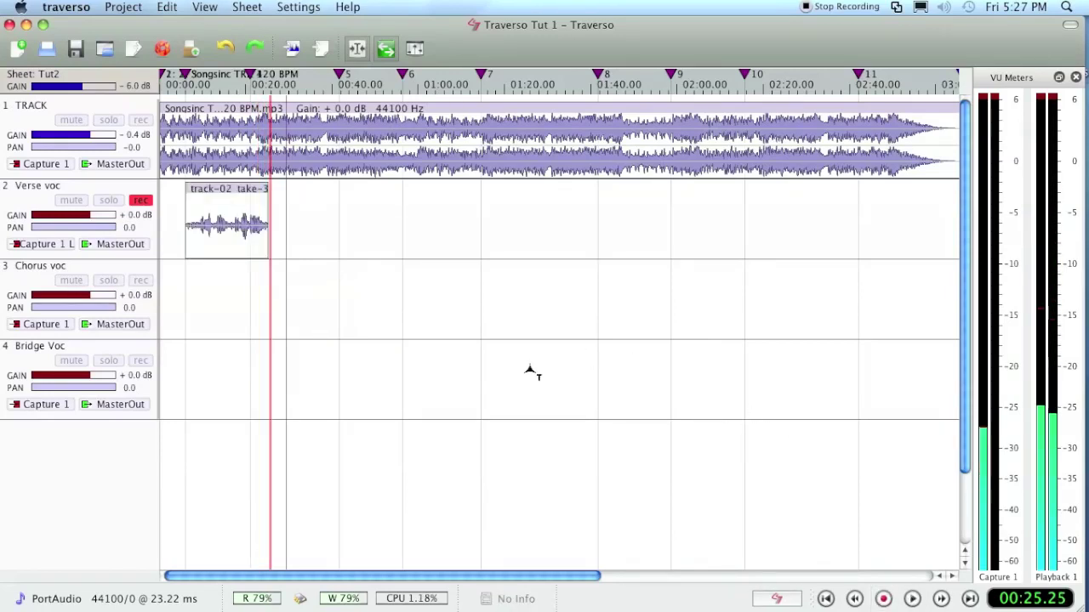
pyautogui.click(142, 203)
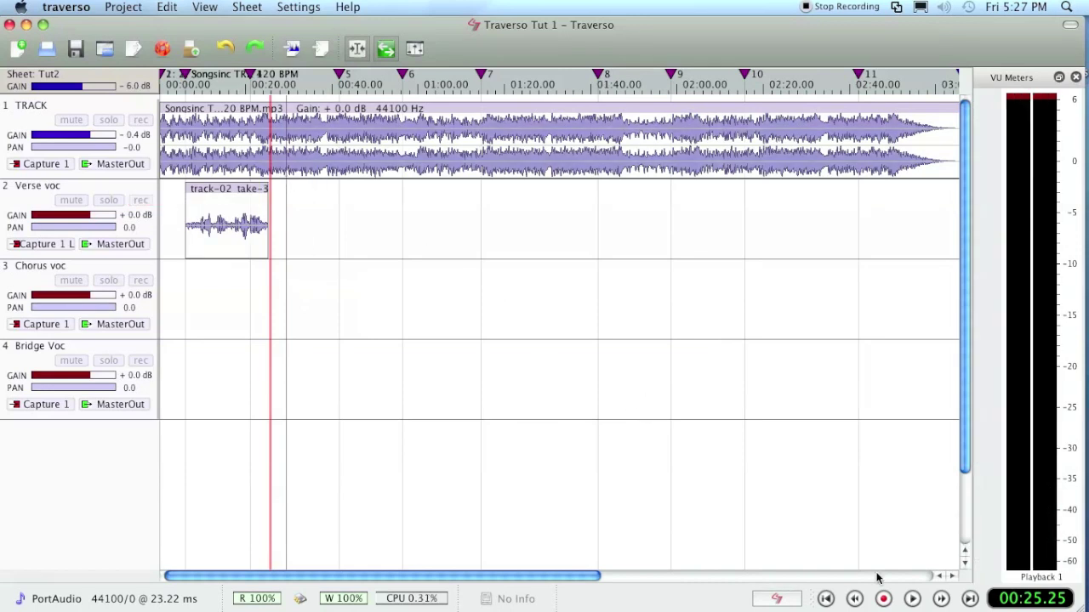
# - Play back the verse take from 00:05.94 and raise the Verse voc track's gain to +3.2 dB
pyautogui.click(854, 598)
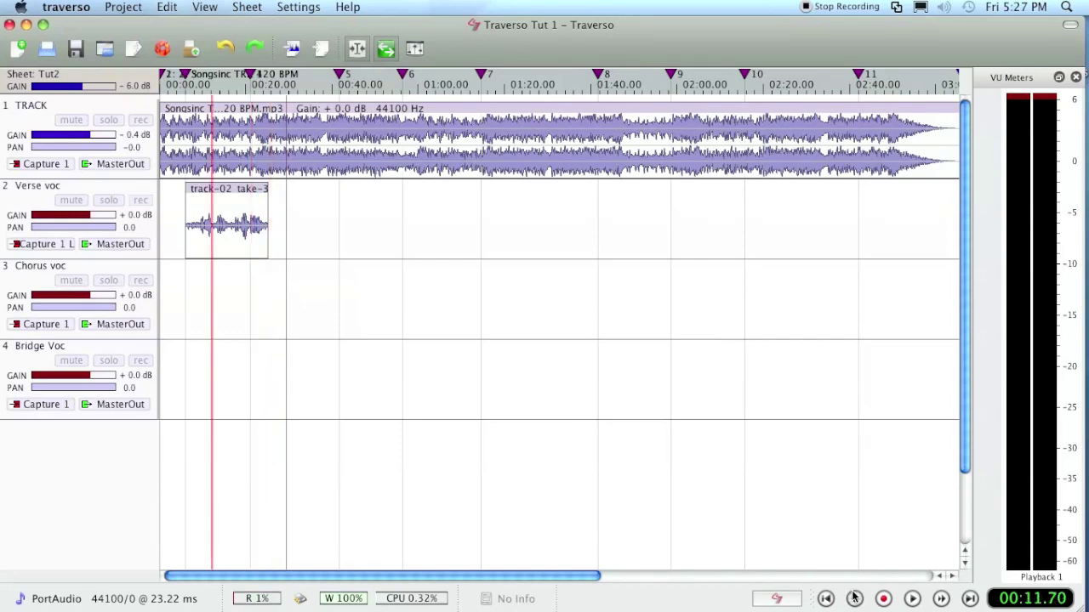
pyautogui.click(854, 599)
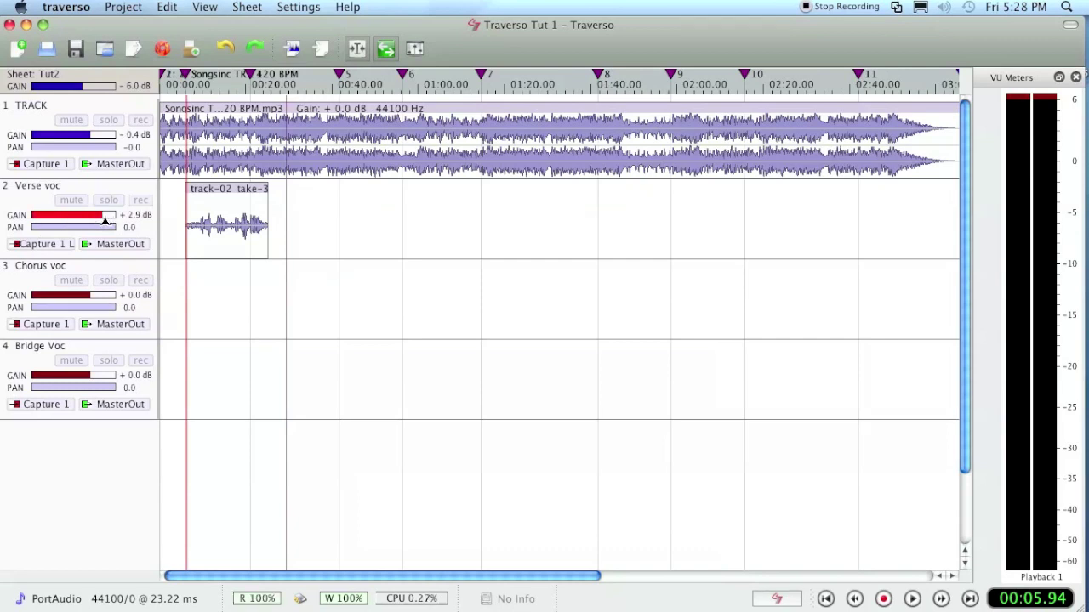
pyautogui.click(913, 599)
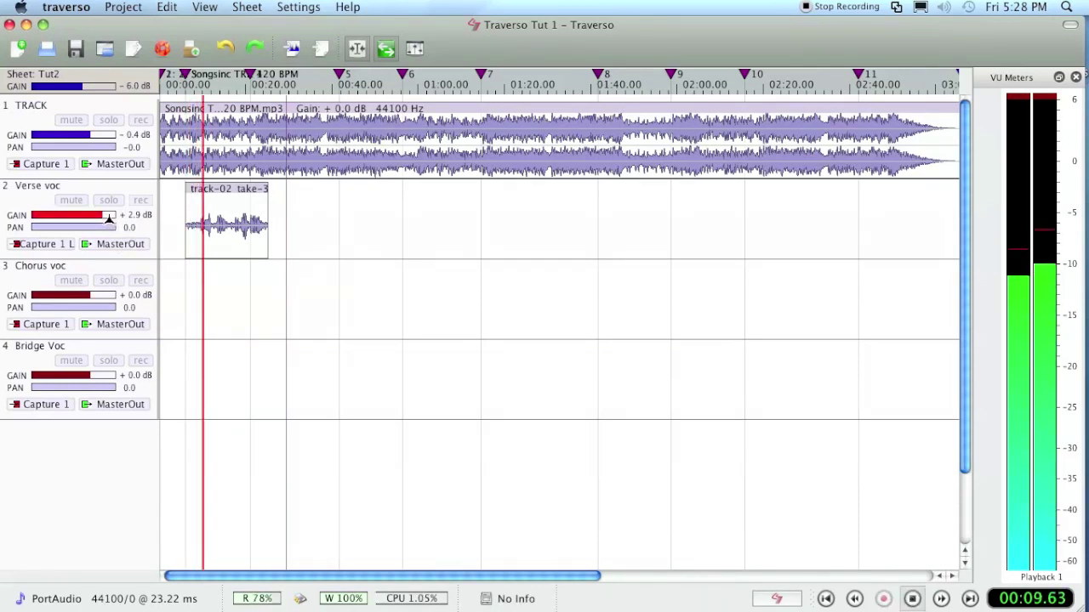
pyautogui.scroll(2, 108, 220)
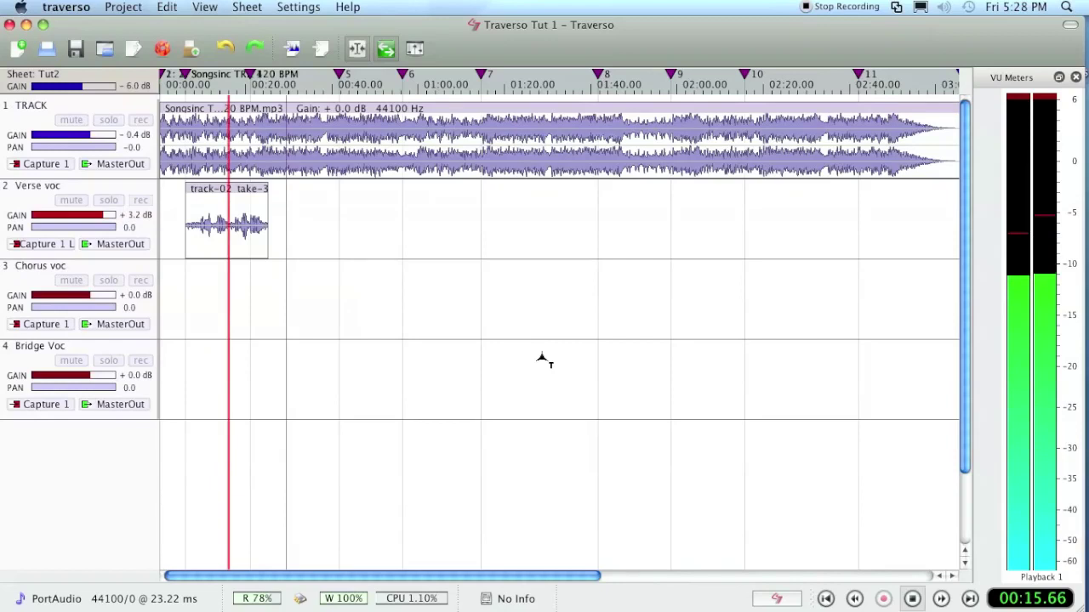
pyautogui.click(912, 599)
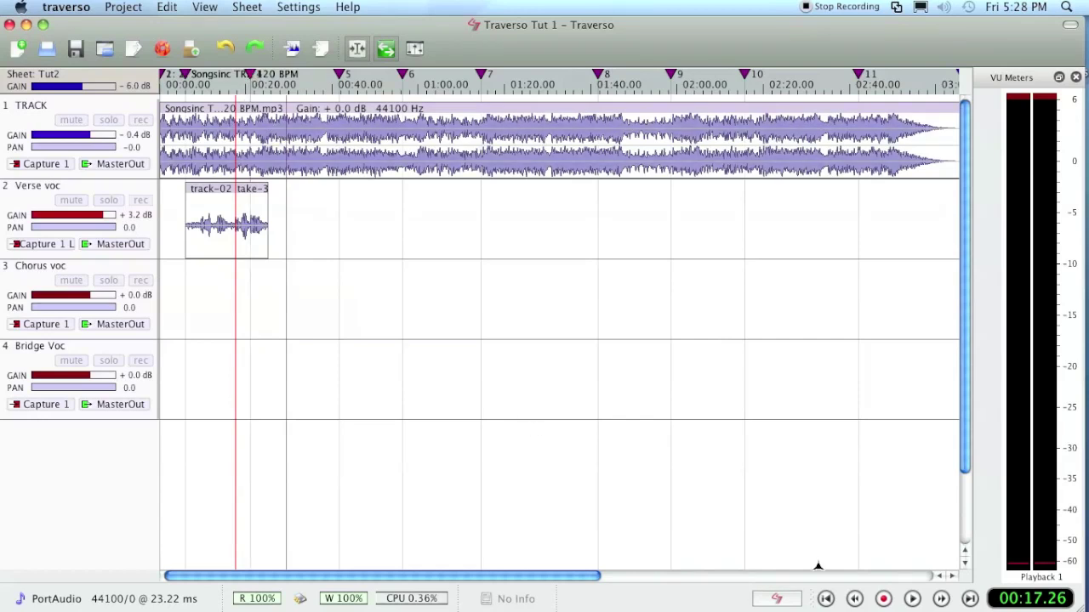
# - Place the playhead on the marker at 00:20.99 and briefly play the song from there to check the chorus start
pyautogui.click(941, 598)
pyautogui.click(940, 599)
pyautogui.click(940, 599)
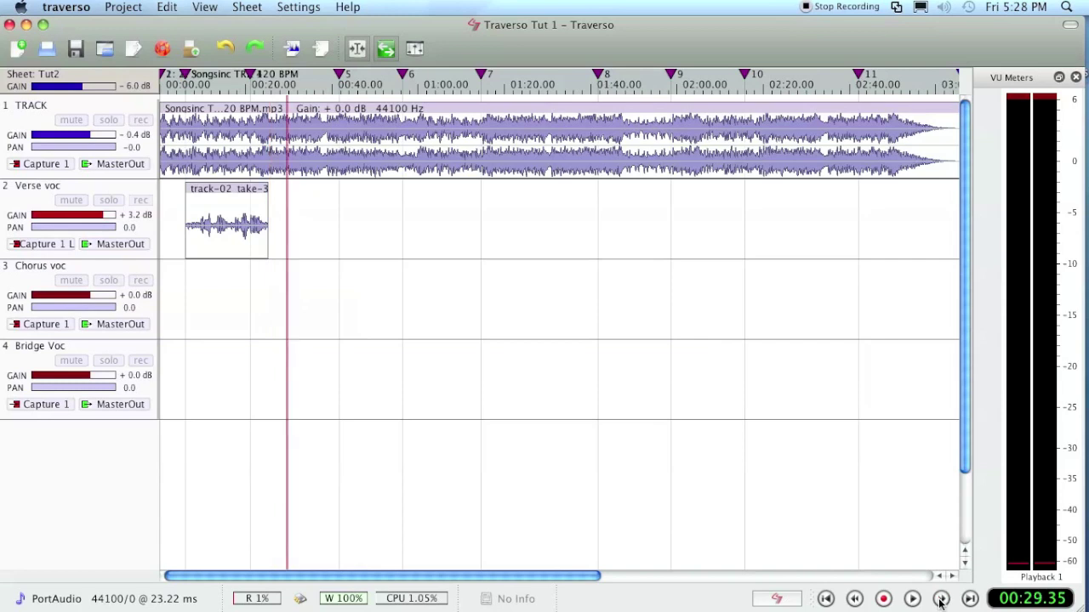
pyautogui.click(856, 599)
pyautogui.click(855, 600)
pyautogui.click(856, 600)
pyautogui.click(856, 599)
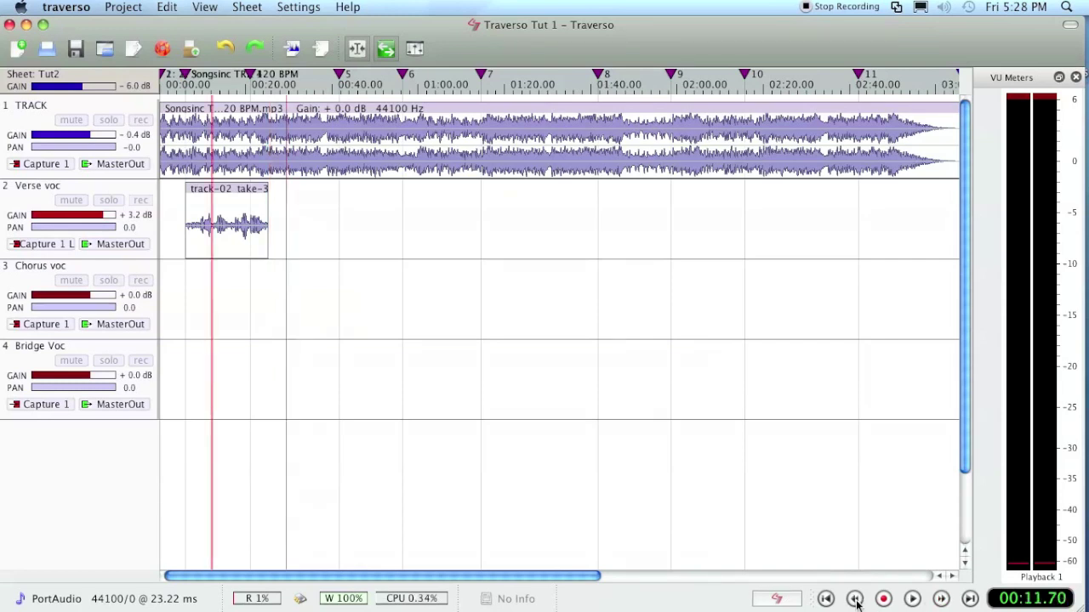
pyautogui.click(941, 599)
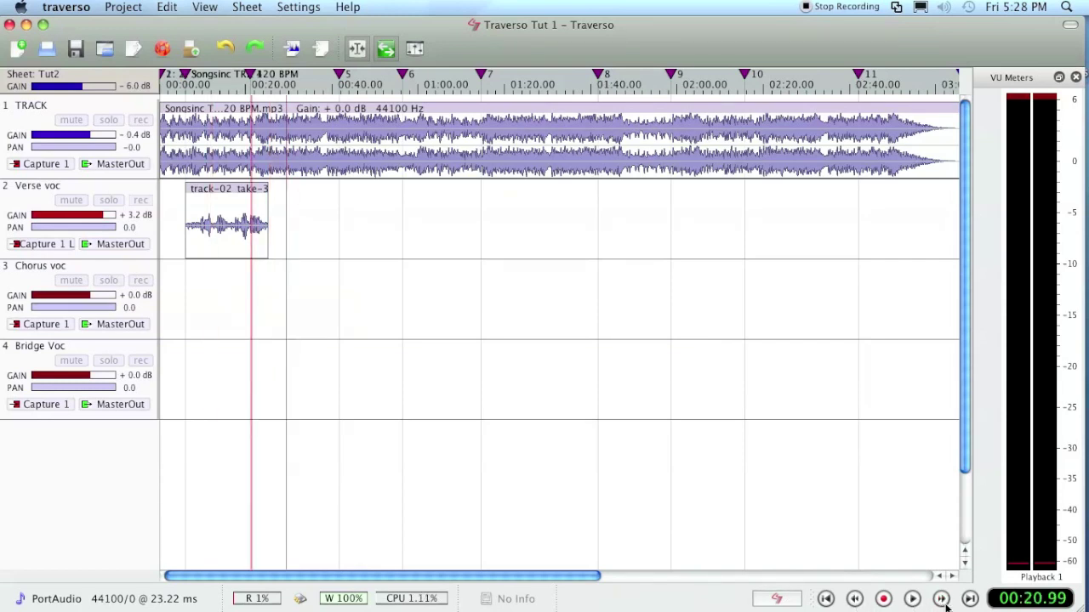
pyautogui.click(912, 599)
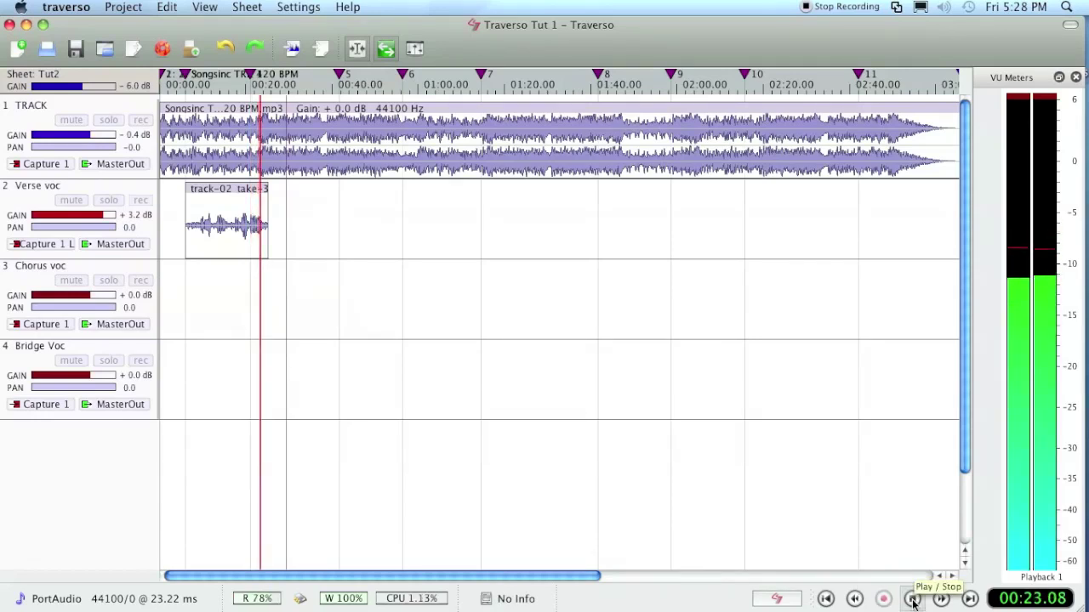
pyautogui.click(912, 599)
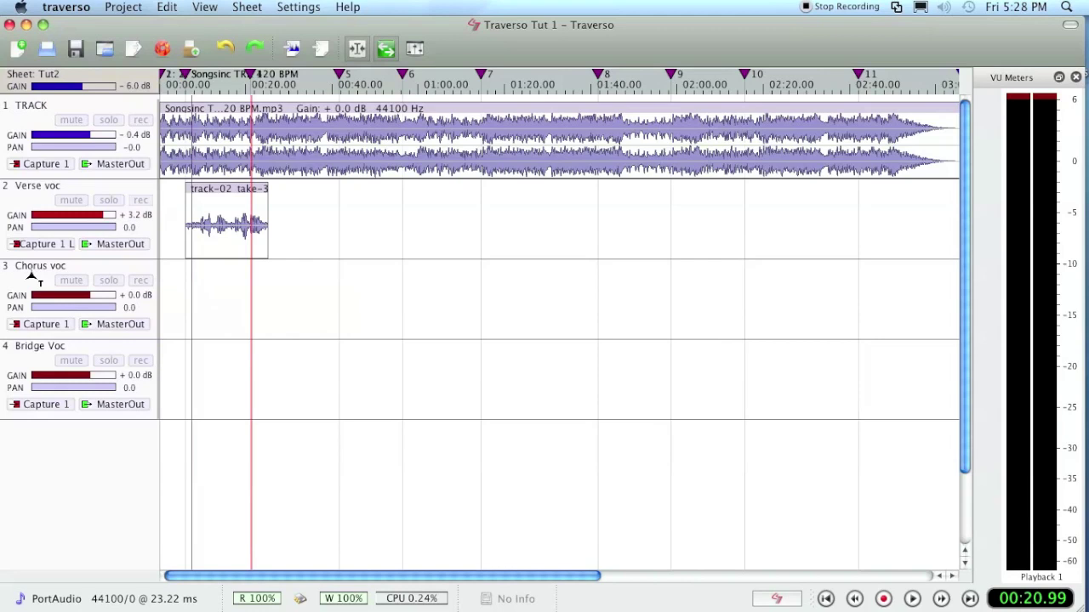
# - Arm the Chorus voc track and set its input to the left channel only of the Capture 1 bus
pyautogui.click(141, 281)
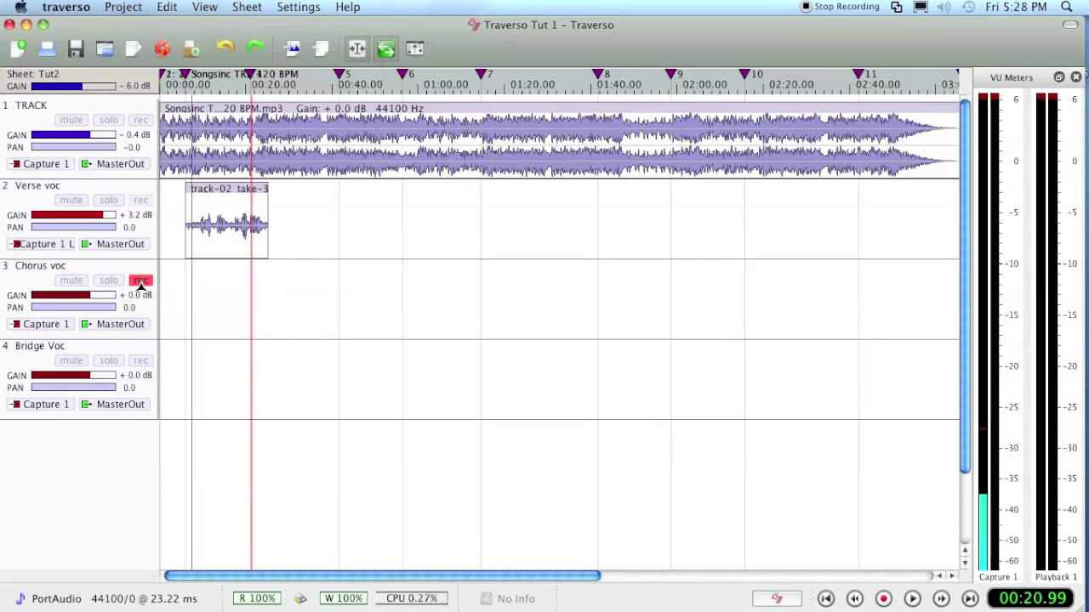
pyautogui.click(55, 326)
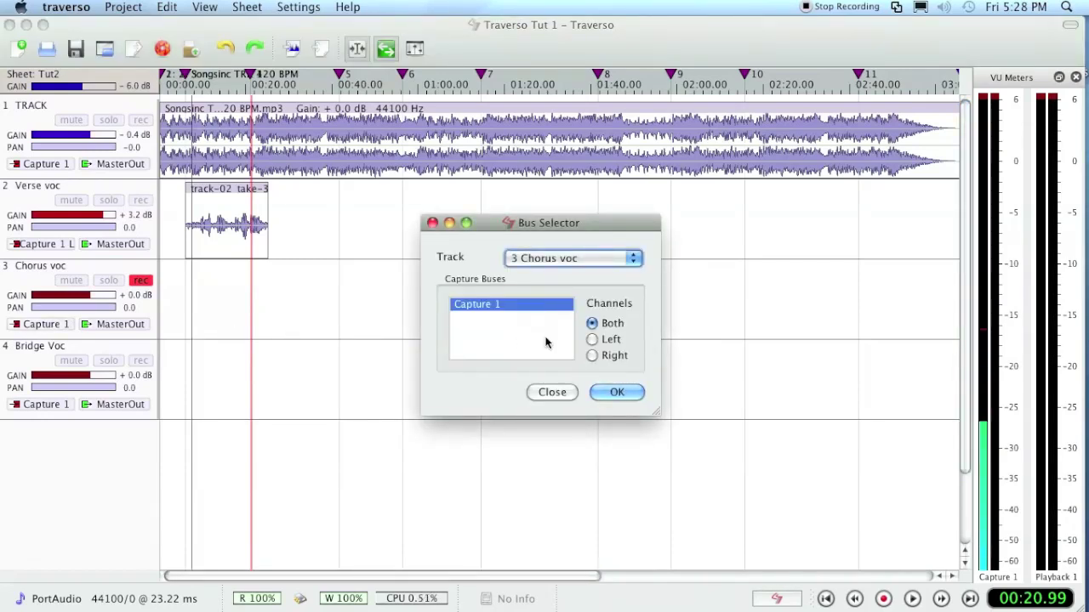
pyautogui.click(593, 339)
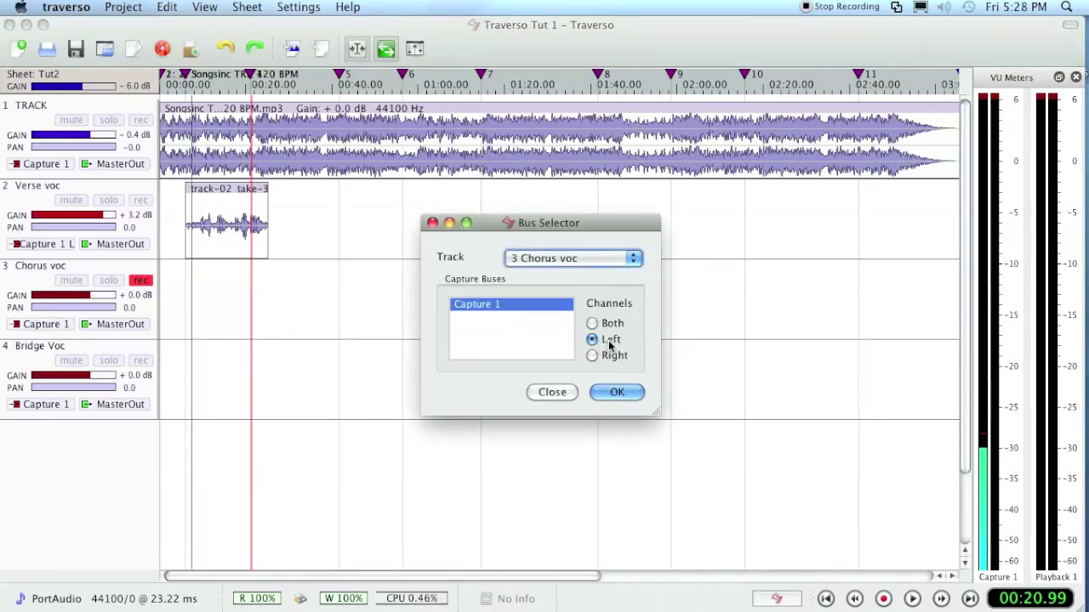
pyautogui.click(619, 394)
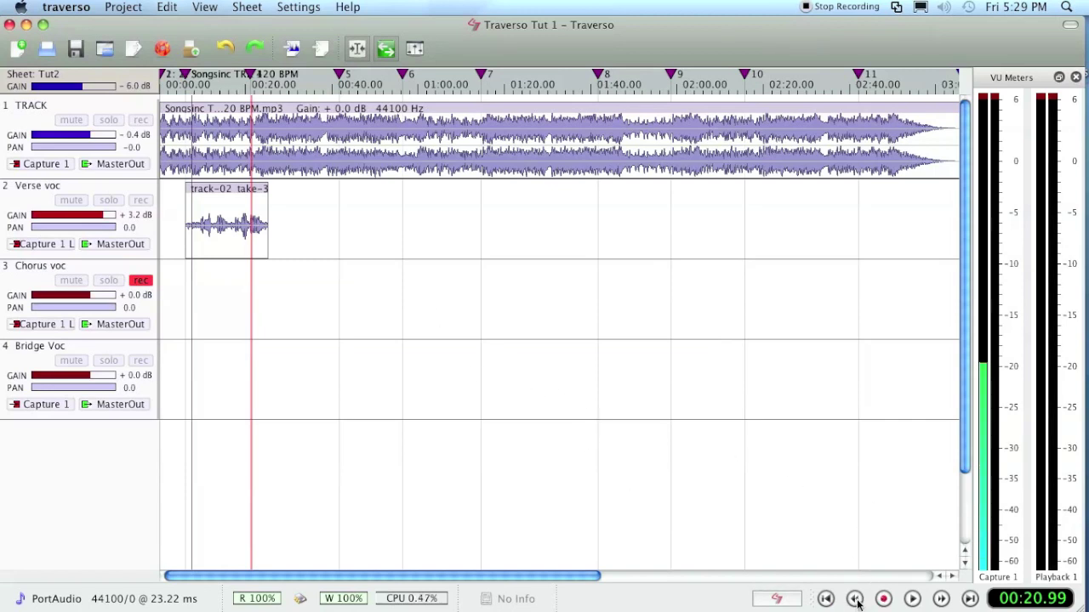
# - Record a take on the Chorus voc track from 00:20.99 to about 00:40.79 and disarm the track
pyautogui.click(884, 598)
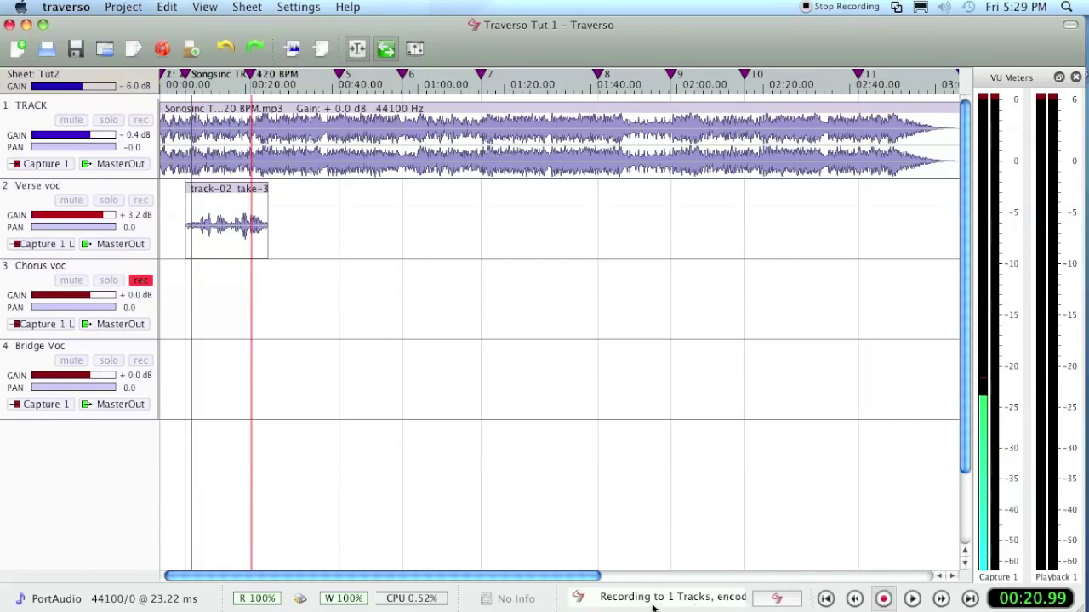
pyautogui.click(913, 600)
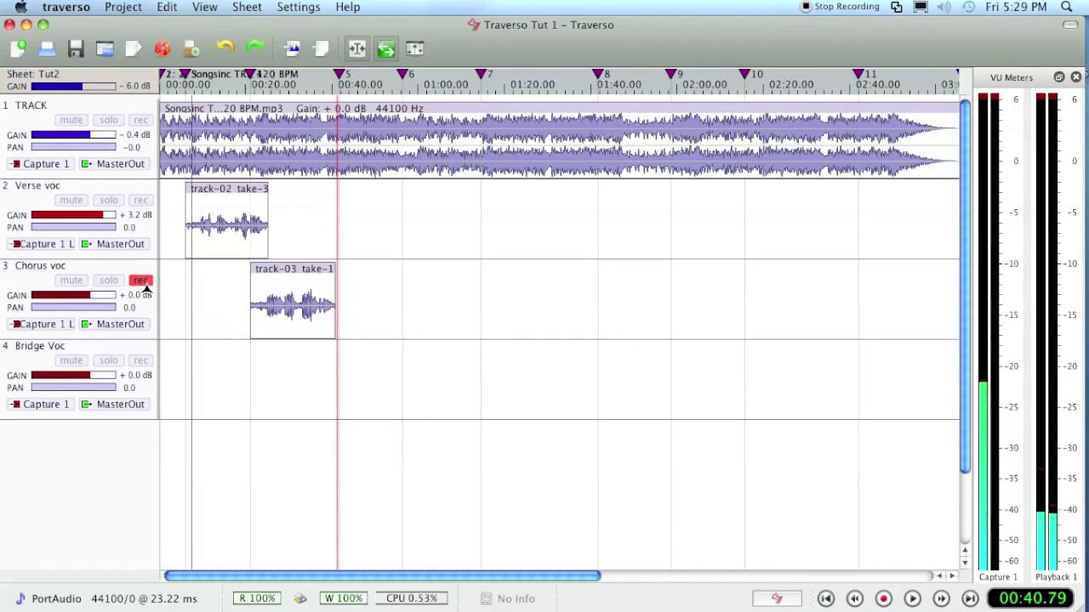
pyautogui.click(143, 283)
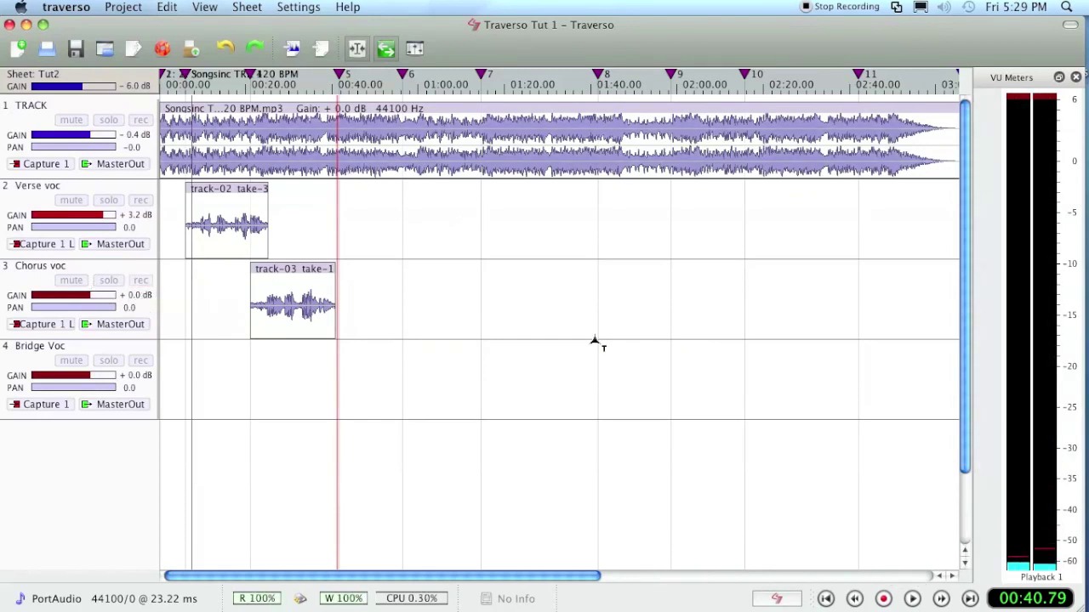
# - Play back the chorus take from 00:20.99 and raise the Chorus voc track's gain to +1.6 dB
pyautogui.click(855, 600)
pyautogui.click(941, 600)
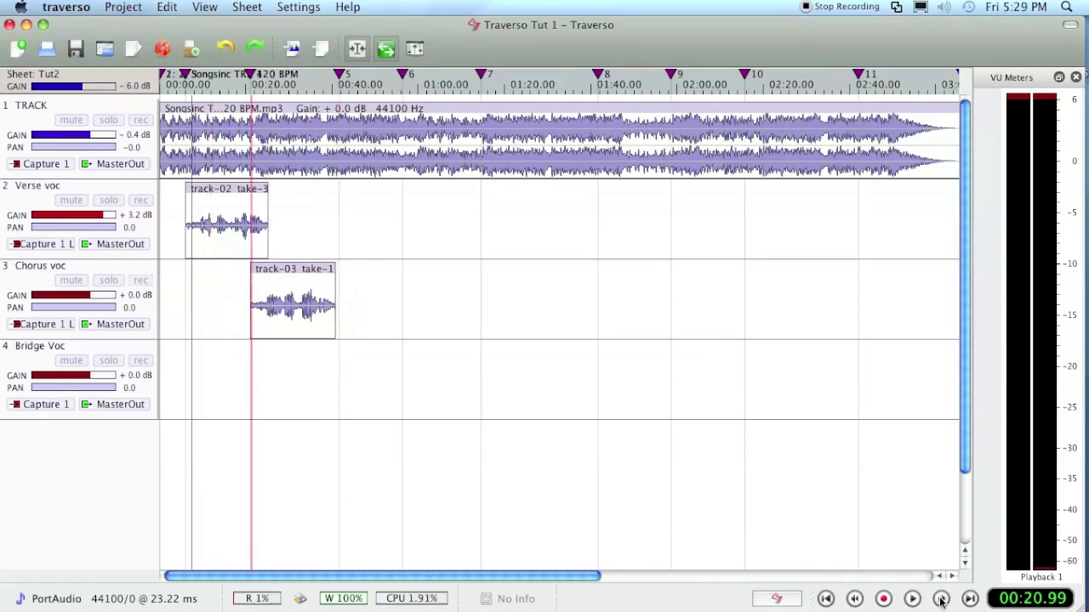
pyautogui.click(913, 600)
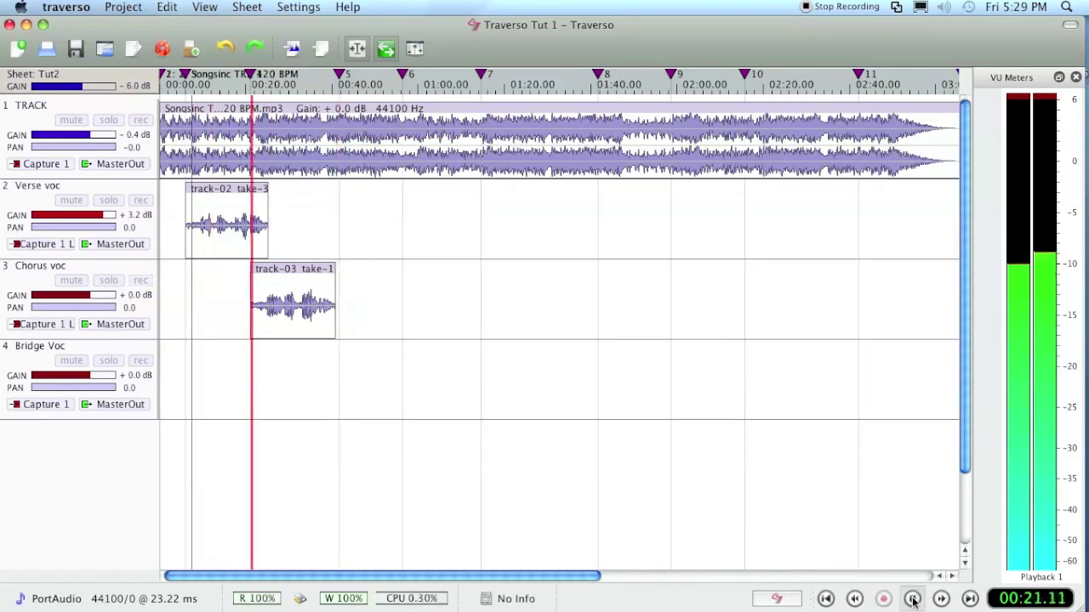
pyautogui.click(90, 297)
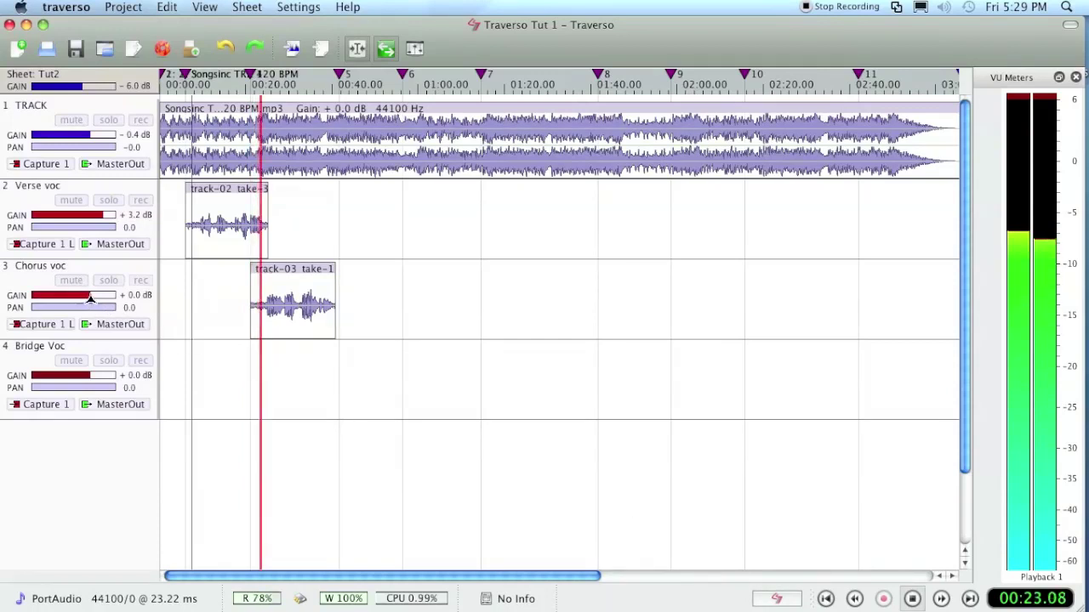
pyautogui.scroll(6, 90, 297)
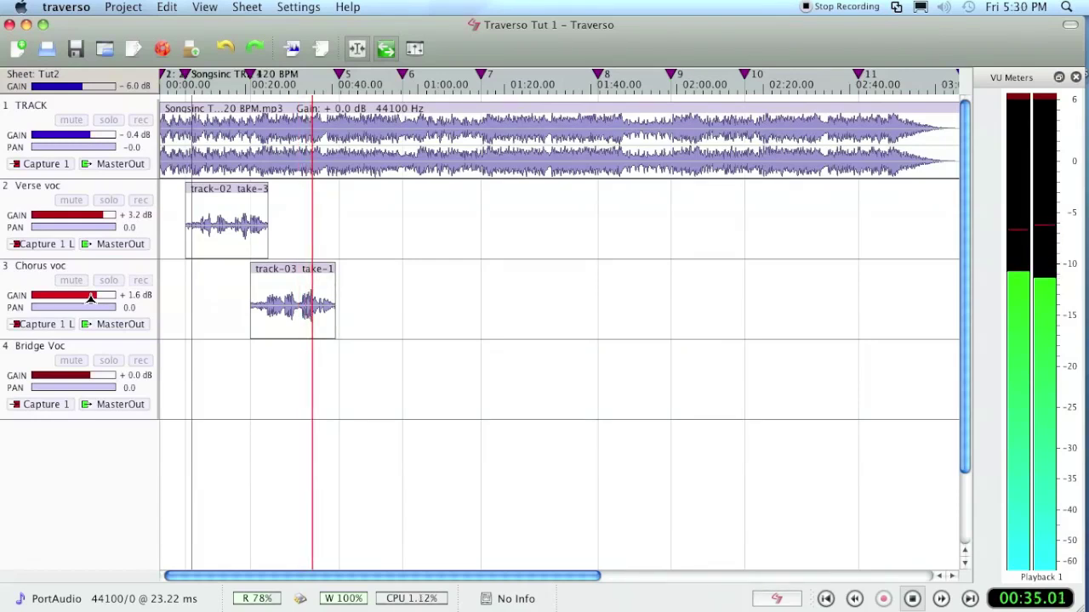
pyautogui.click(911, 600)
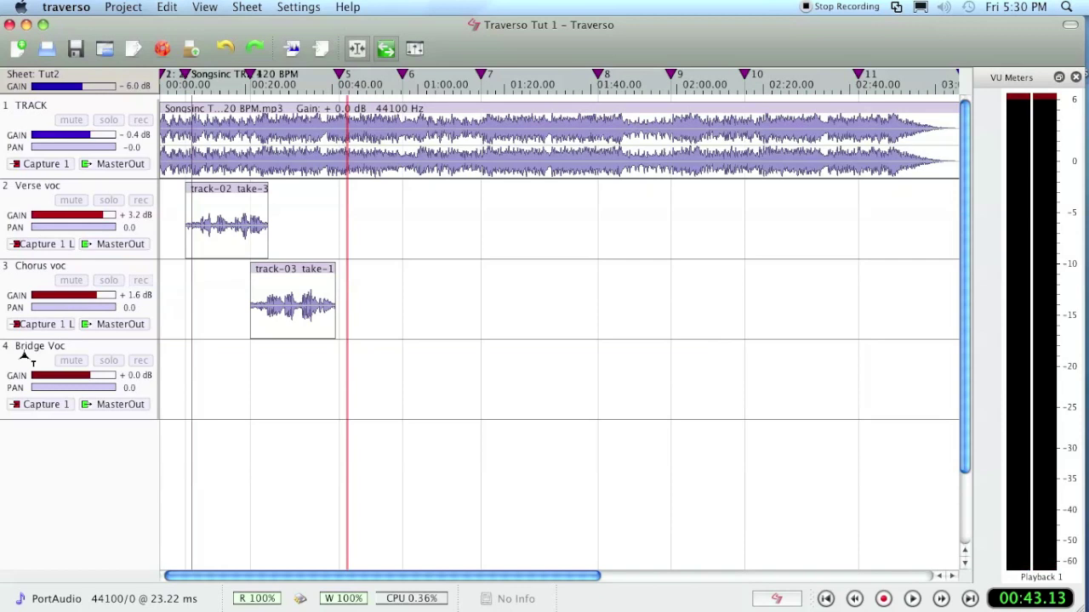
# - Move marker 5 to 00:38.82 and place the playhead on it
pyautogui.click(853, 600)
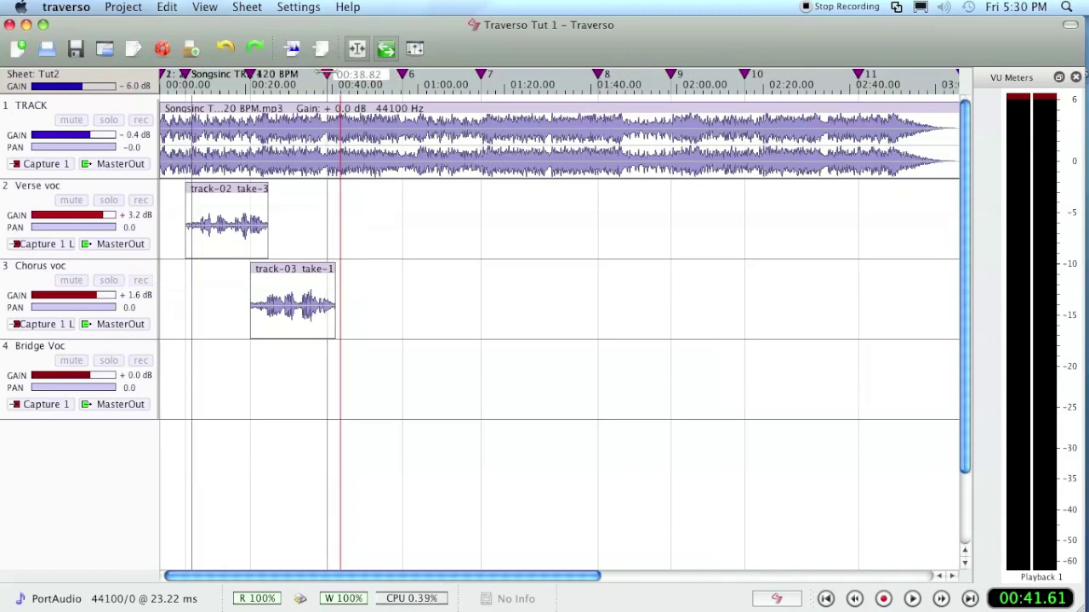
pyautogui.click(855, 600)
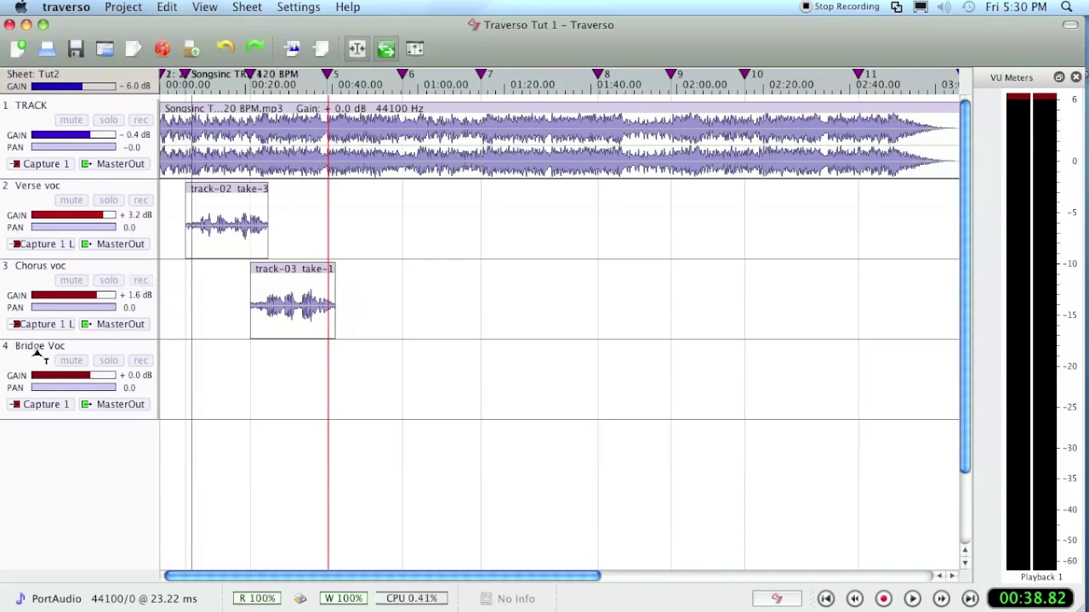
# - Set the Bridge Voc track's input to the left channel only of the Capture 1 bus and arm the track
pyautogui.click(46, 405)
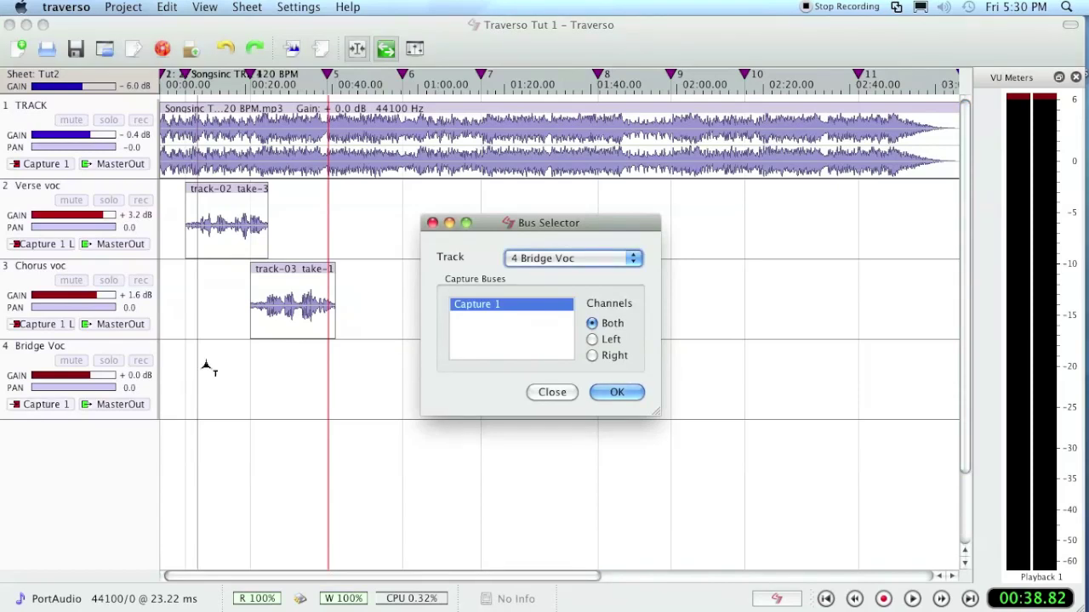
pyautogui.click(617, 394)
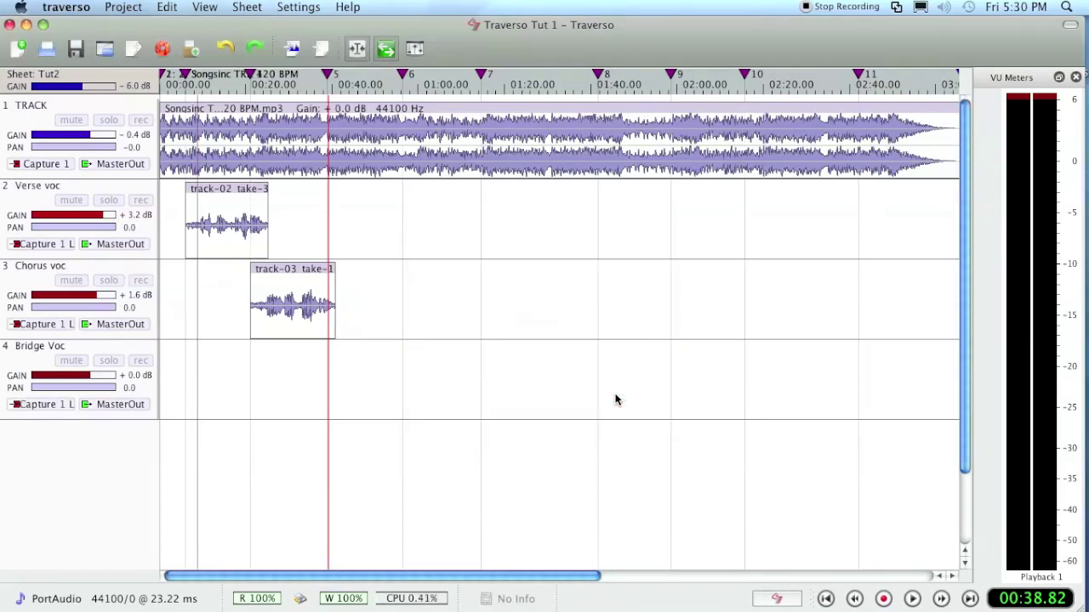
pyautogui.click(141, 361)
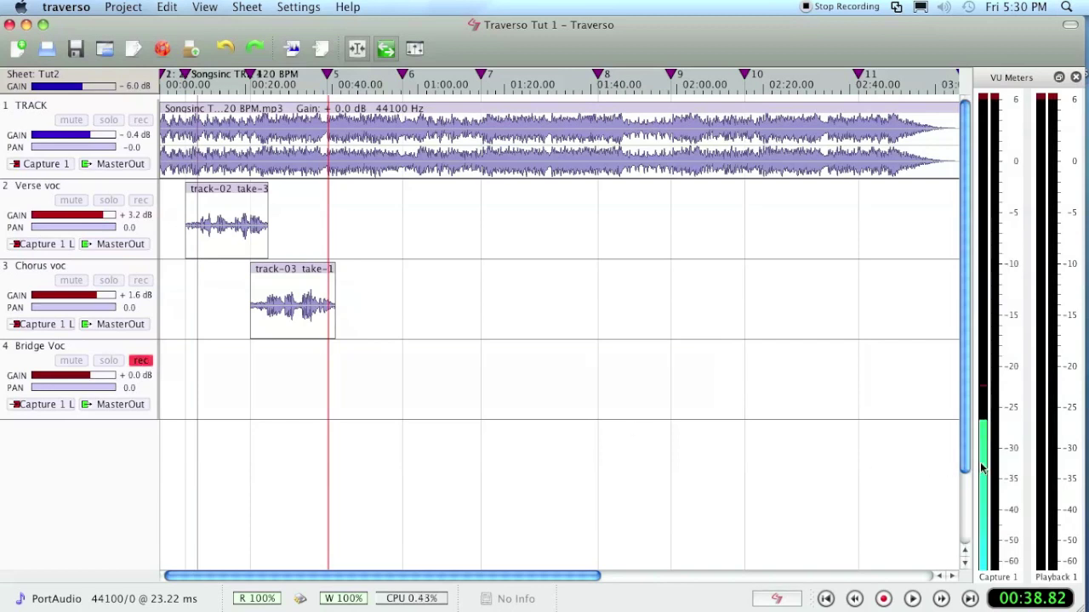
# - Record a take on the Bridge Voc track from 00:38.82 to about 00:59.97 and disarm the track
pyautogui.click(883, 600)
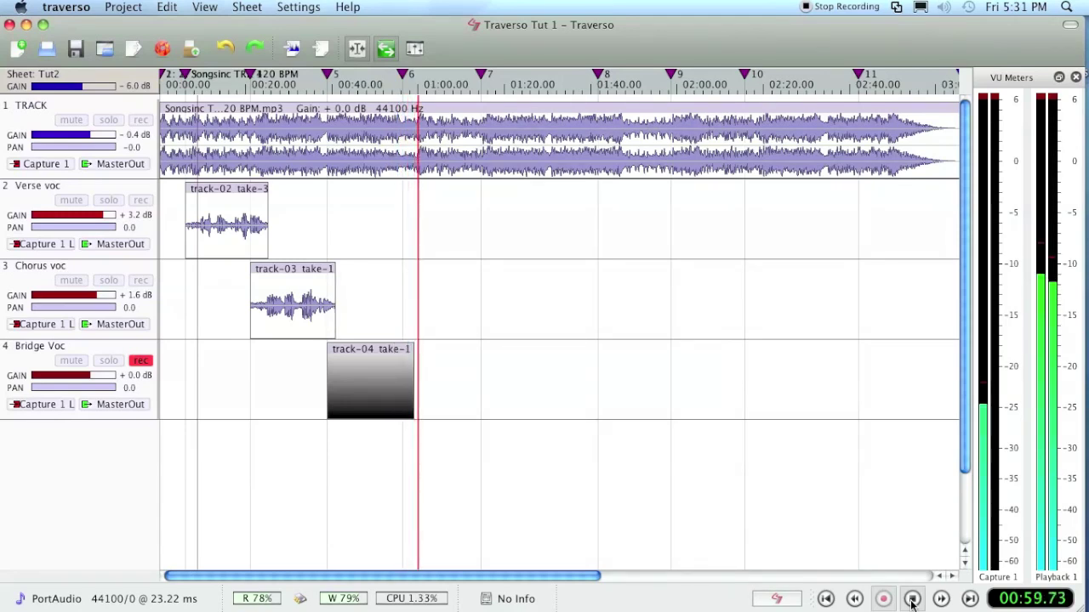
pyautogui.click(912, 599)
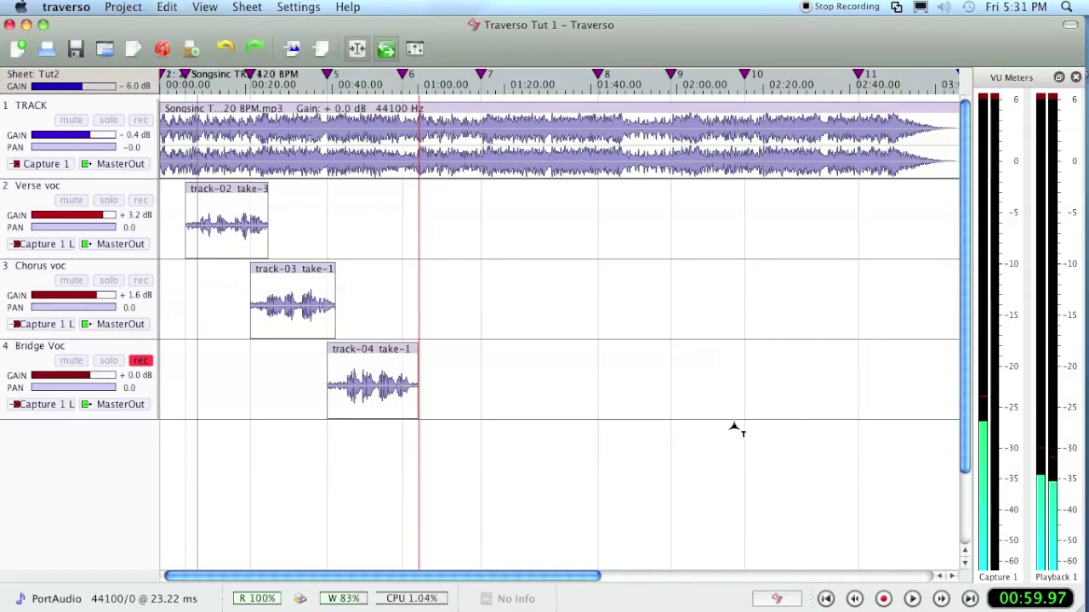
pyautogui.click(141, 361)
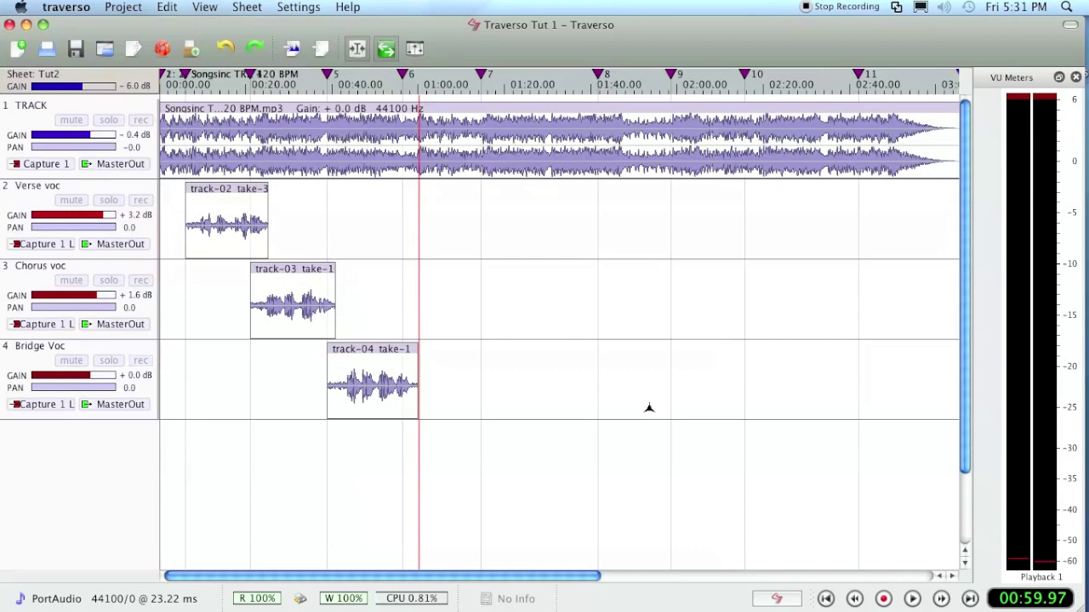
# - Play back the bridge take from 00:40.86 and raise the Bridge Voc track's gain to +2.3 dB
pyautogui.moveTo(855, 601); pyautogui.dragTo(855, 601)
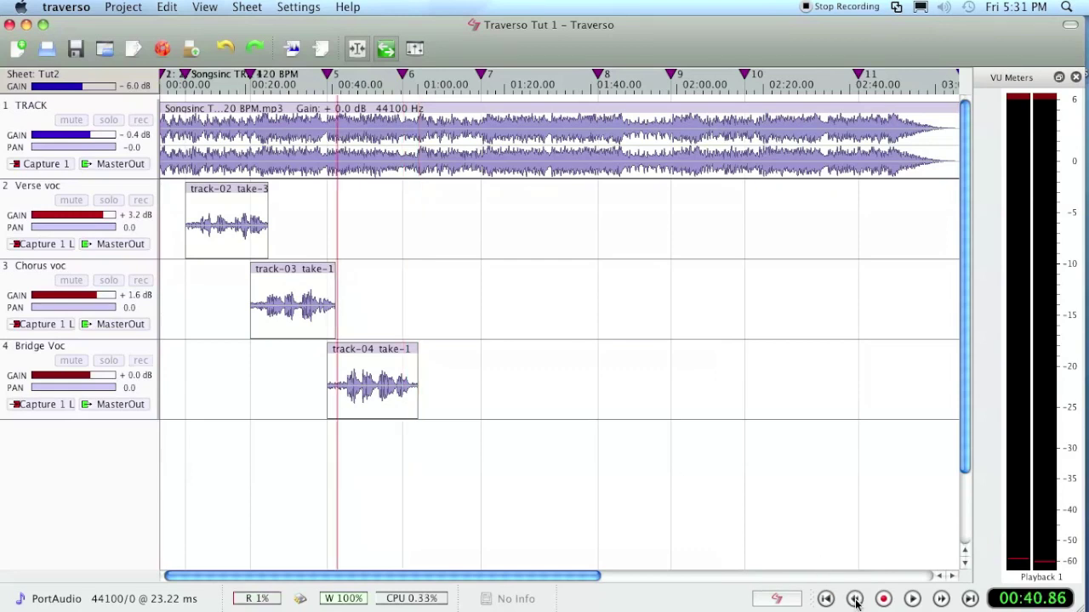
pyautogui.click(913, 600)
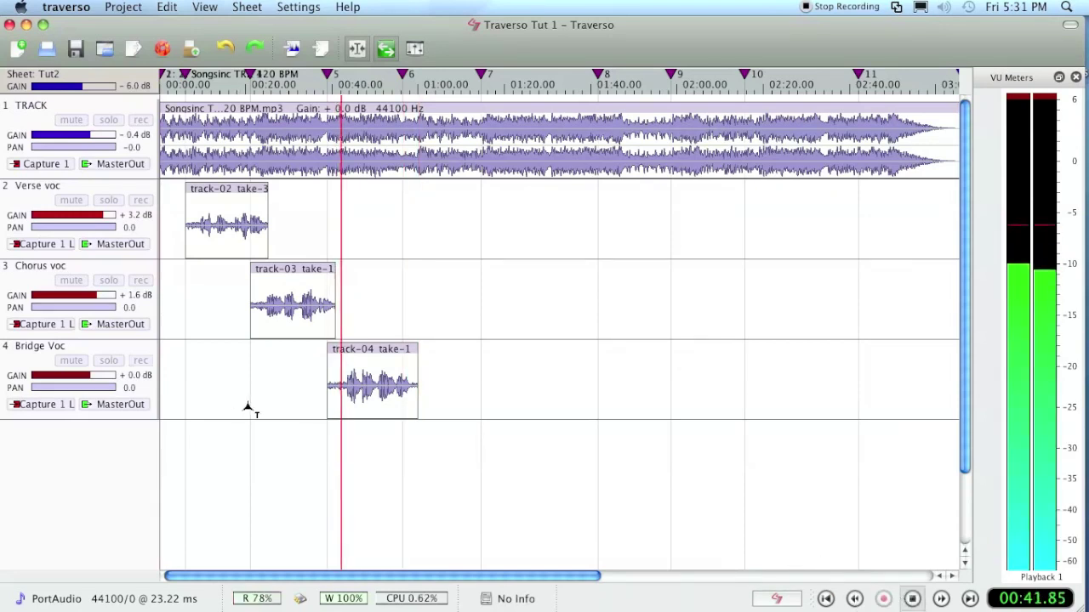
pyautogui.scroll(5, 93, 377)
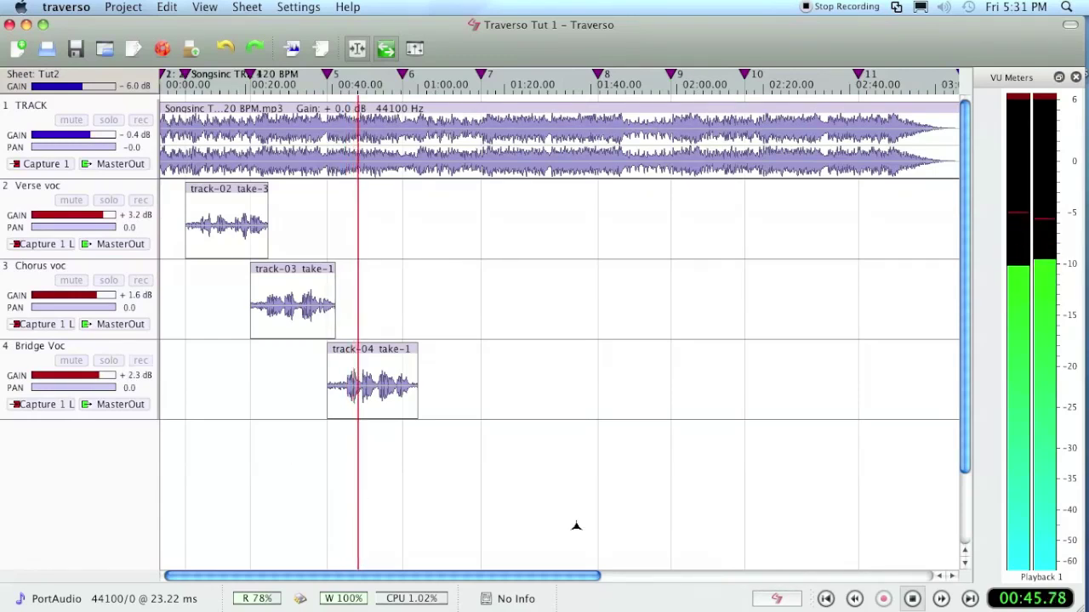
pyautogui.click(911, 600)
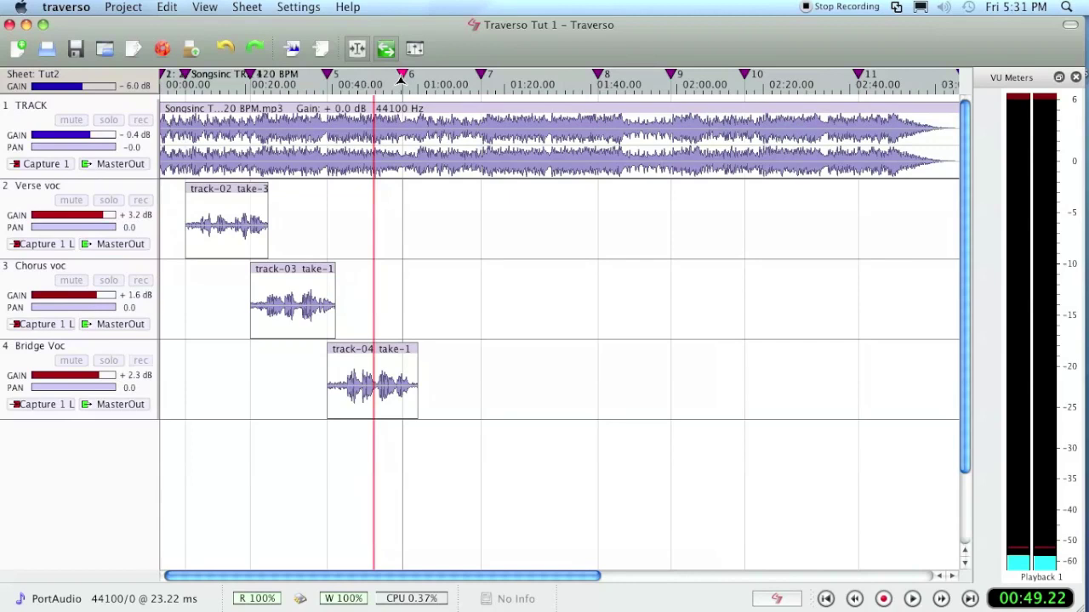
# - Record a second take on the Verse voc track from marker 6 at 00:56.28 to about 01:17.32 and disarm the track
pyautogui.click(942, 600)
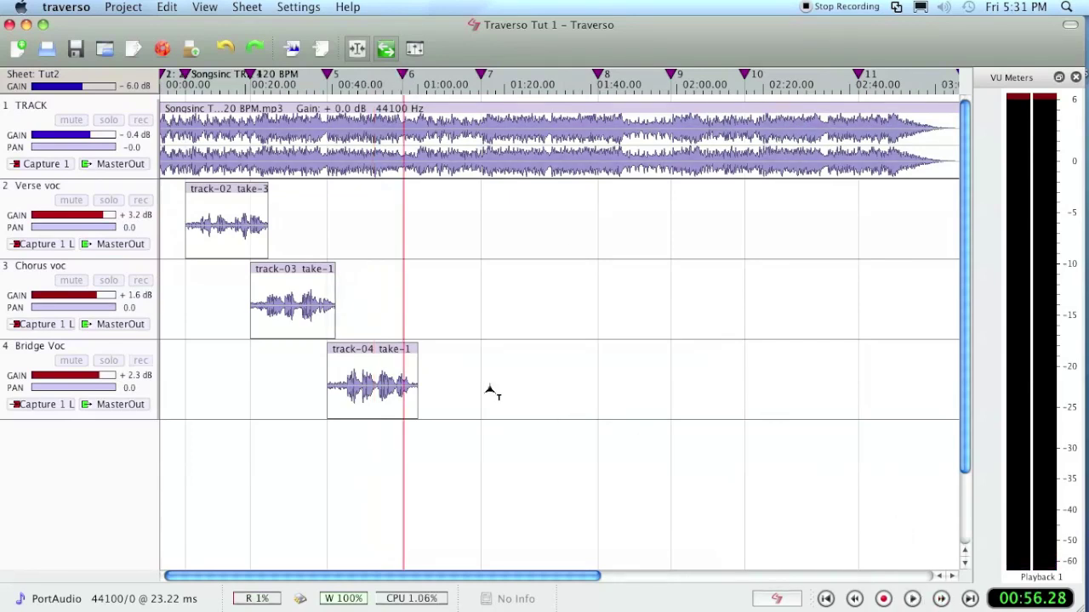
pyautogui.click(142, 201)
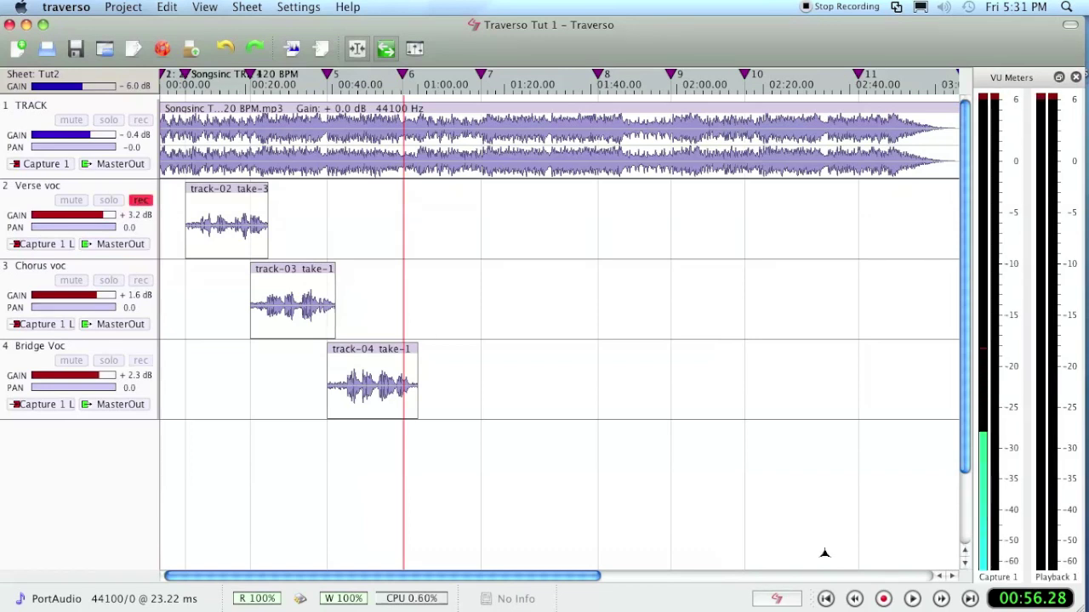
pyautogui.click(884, 600)
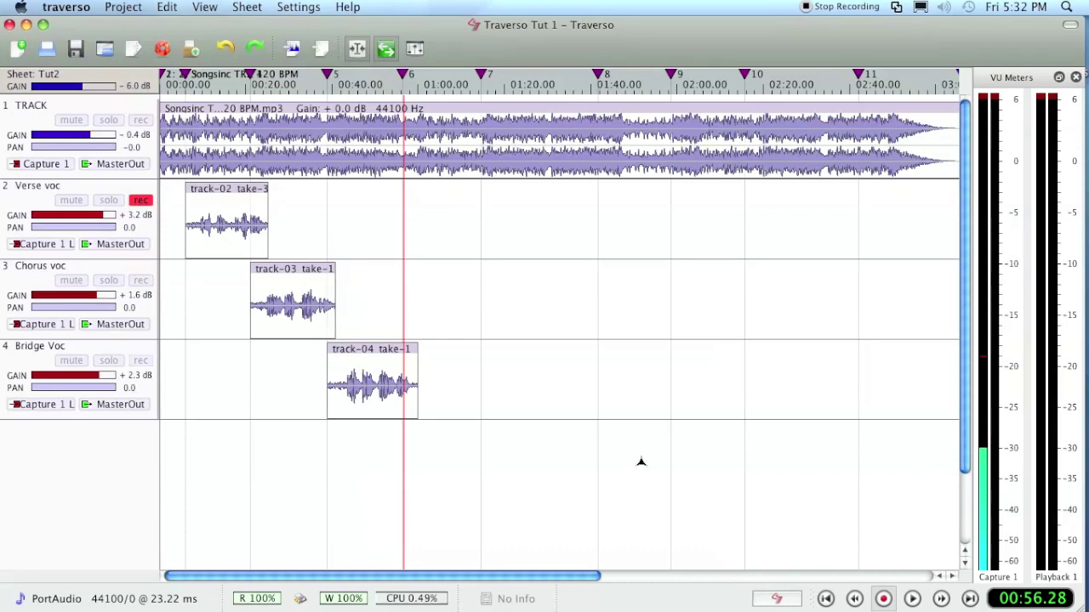
pyautogui.click(912, 600)
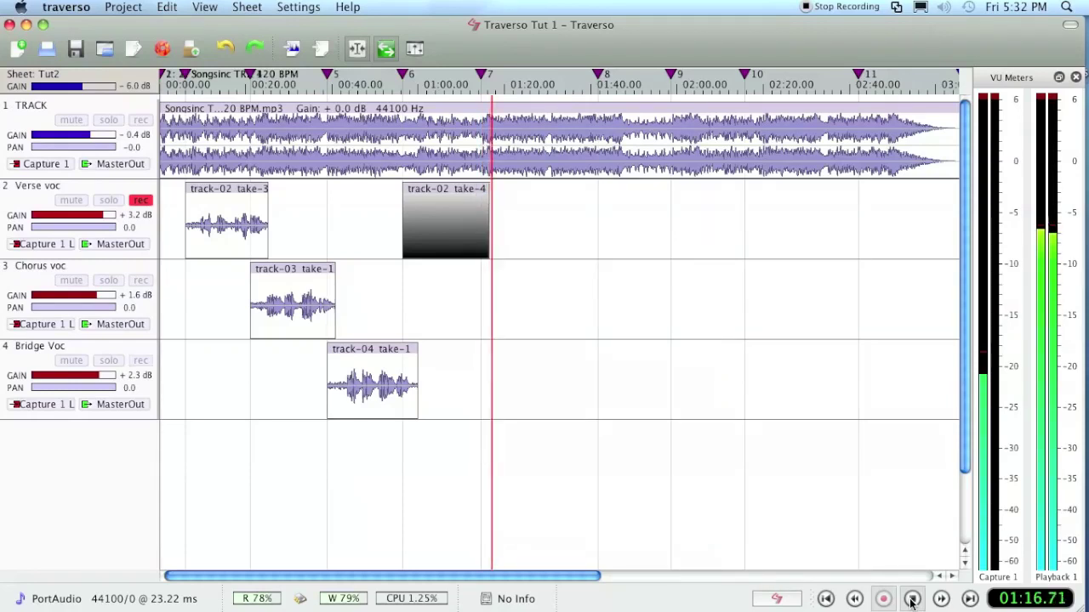
pyautogui.click(911, 601)
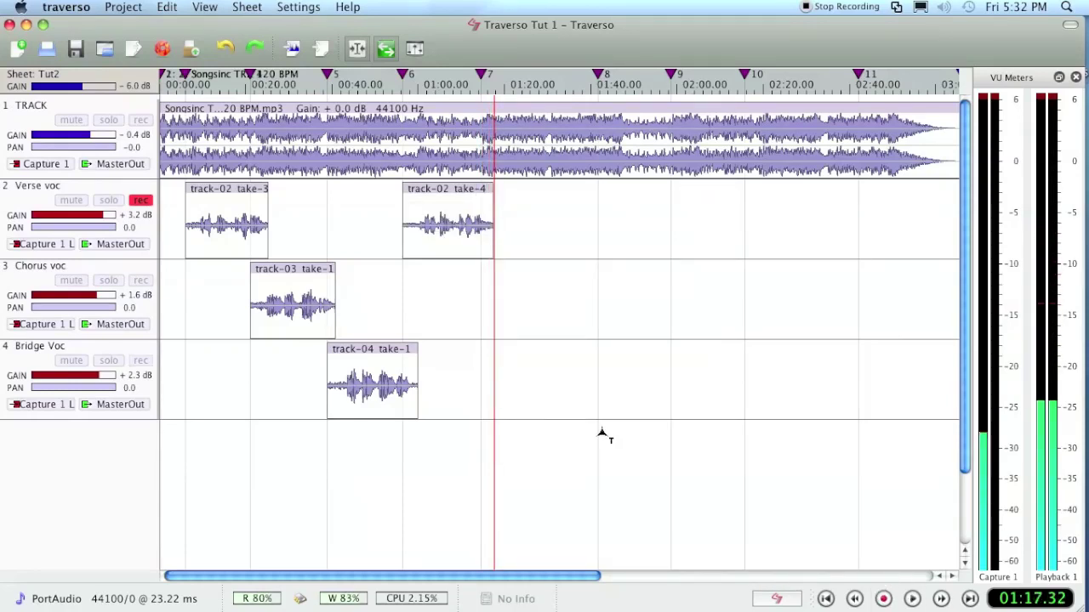
pyautogui.click(140, 200)
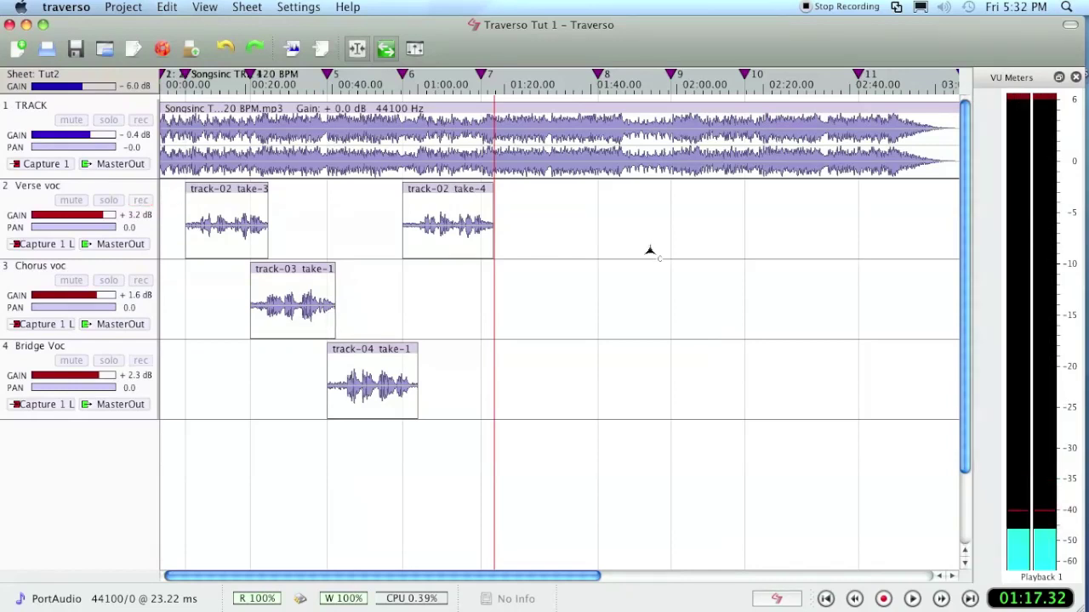
# - Play back the second verse take from marker 6 at 00:56.28 to about 01:03.77
pyautogui.click(855, 599)
pyautogui.click(856, 600)
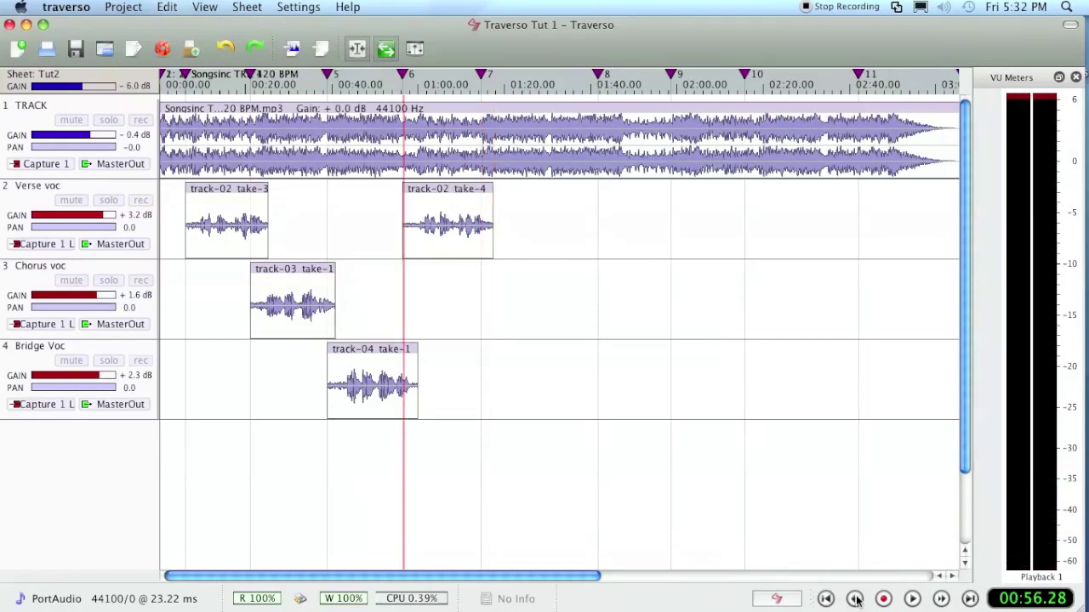
pyautogui.click(913, 598)
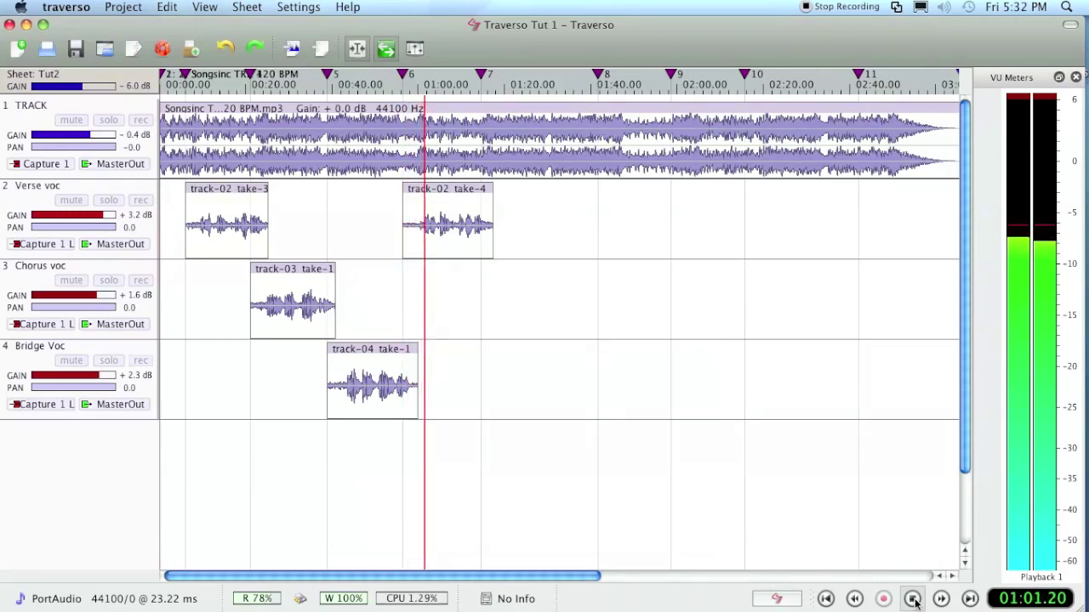
pyautogui.click(913, 599)
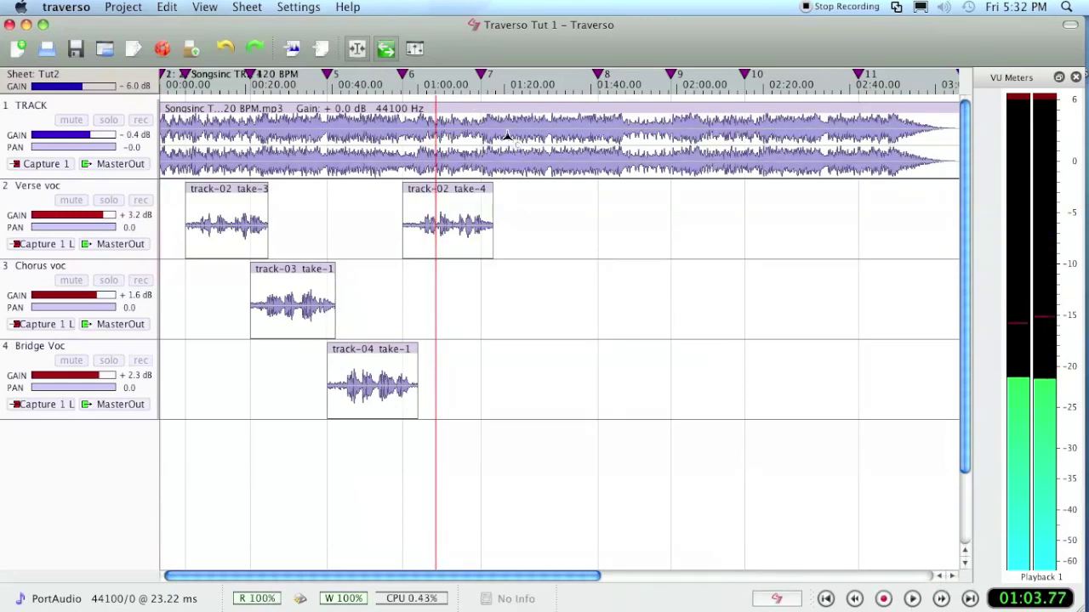
# - Play a brief passage of the song from marker 7 and return the playhead to the marker at 01:14.48
pyautogui.click(939, 599)
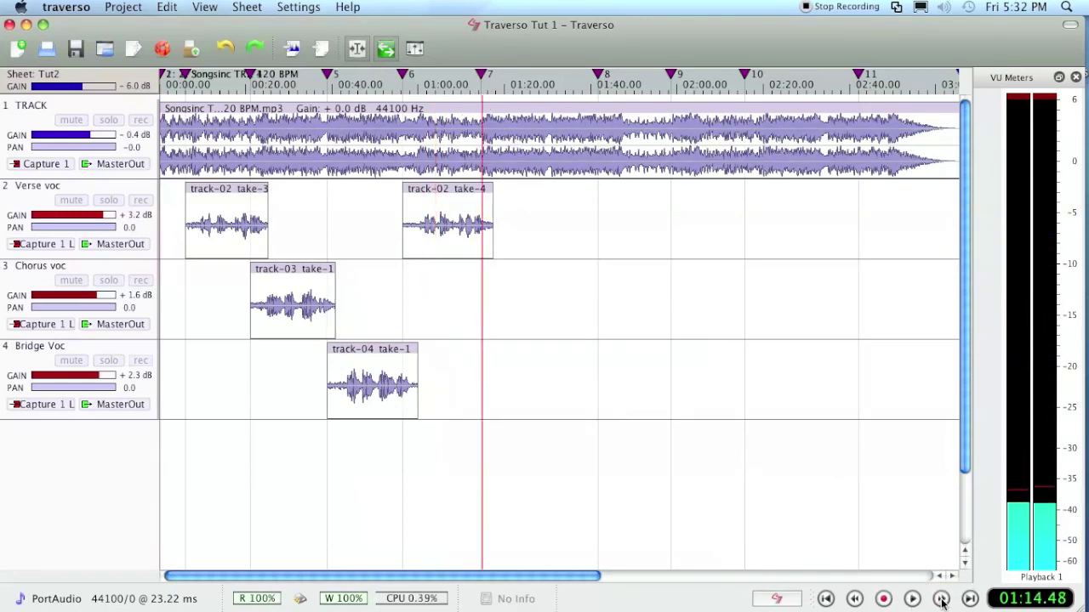
pyautogui.click(913, 600)
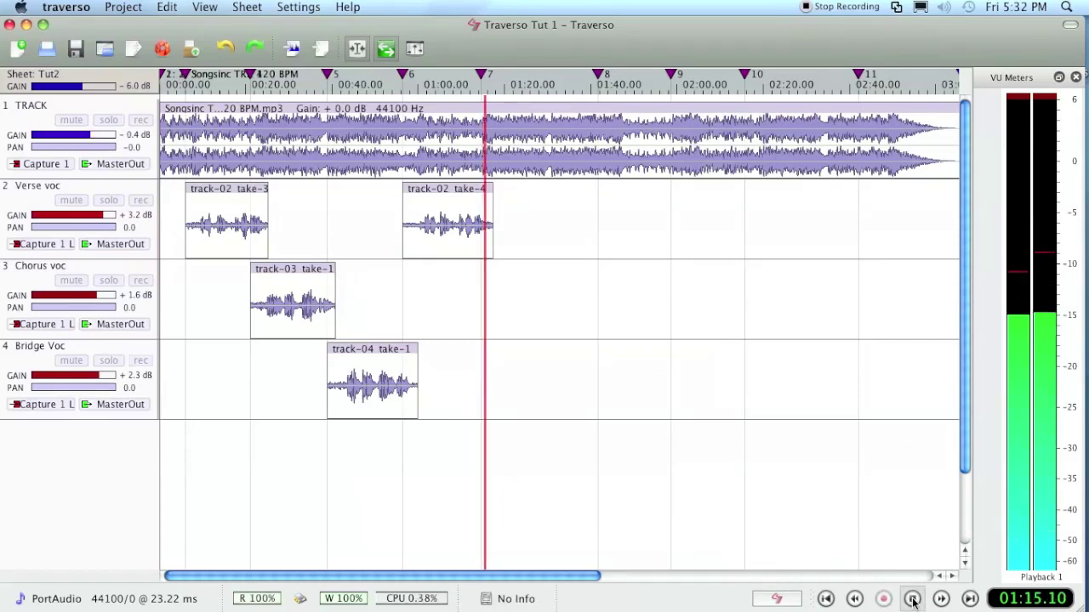
pyautogui.click(913, 600)
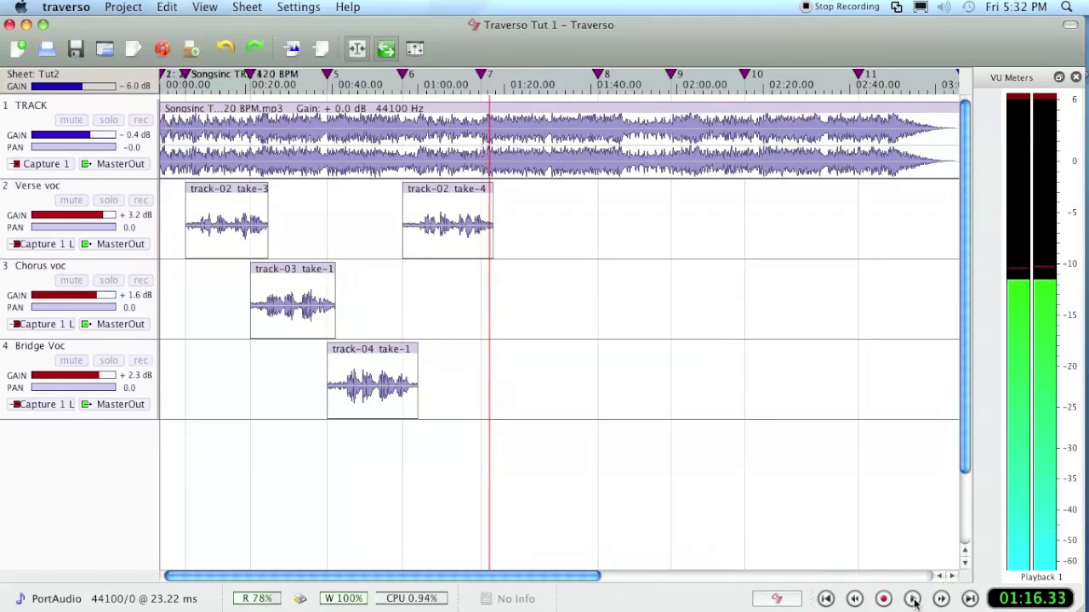
pyautogui.click(855, 599)
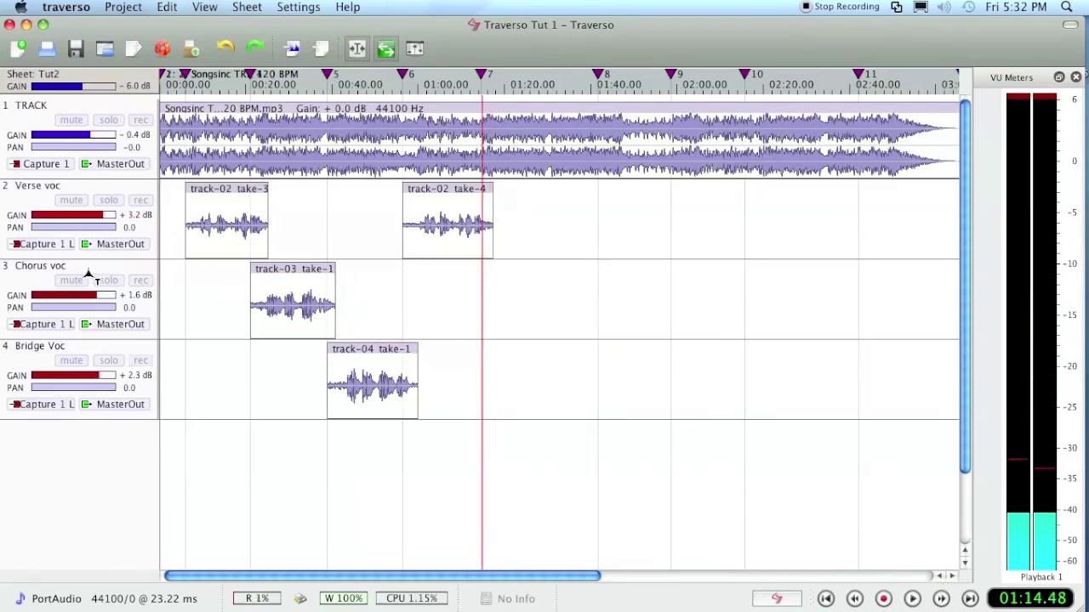
# - Arm the Chorus voc track and record a second chorus take from 01:14.48 to about 01:33.06
pyautogui.click(142, 282)
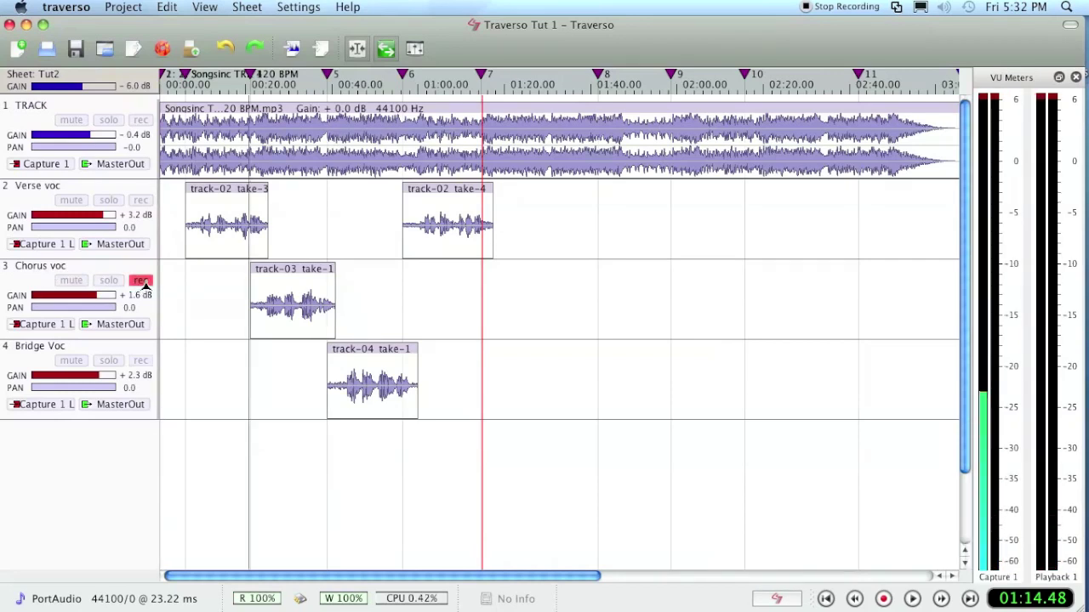
pyautogui.click(883, 599)
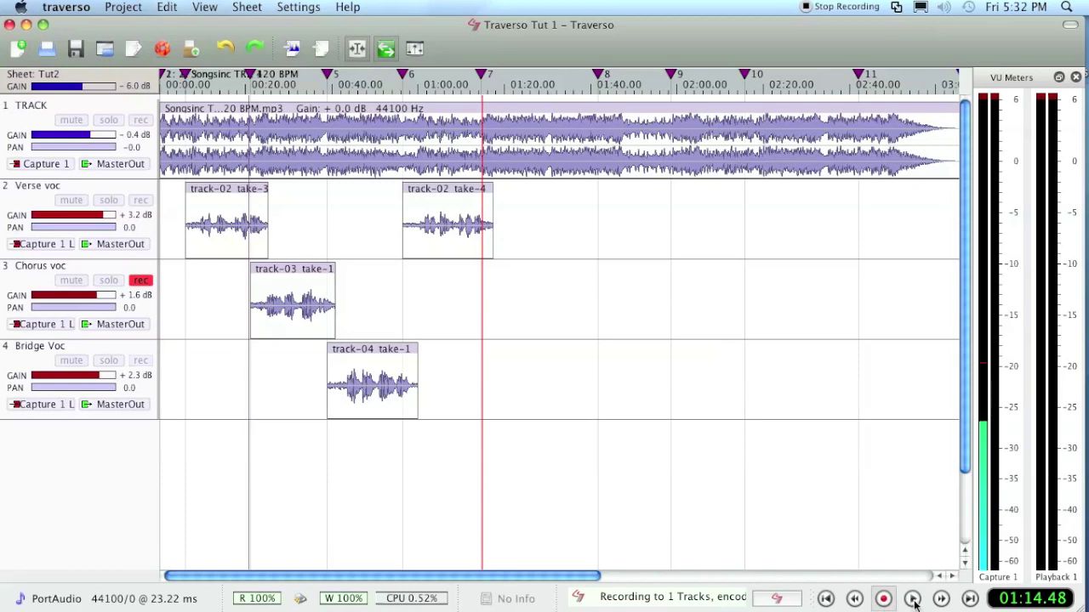
pyautogui.click(912, 600)
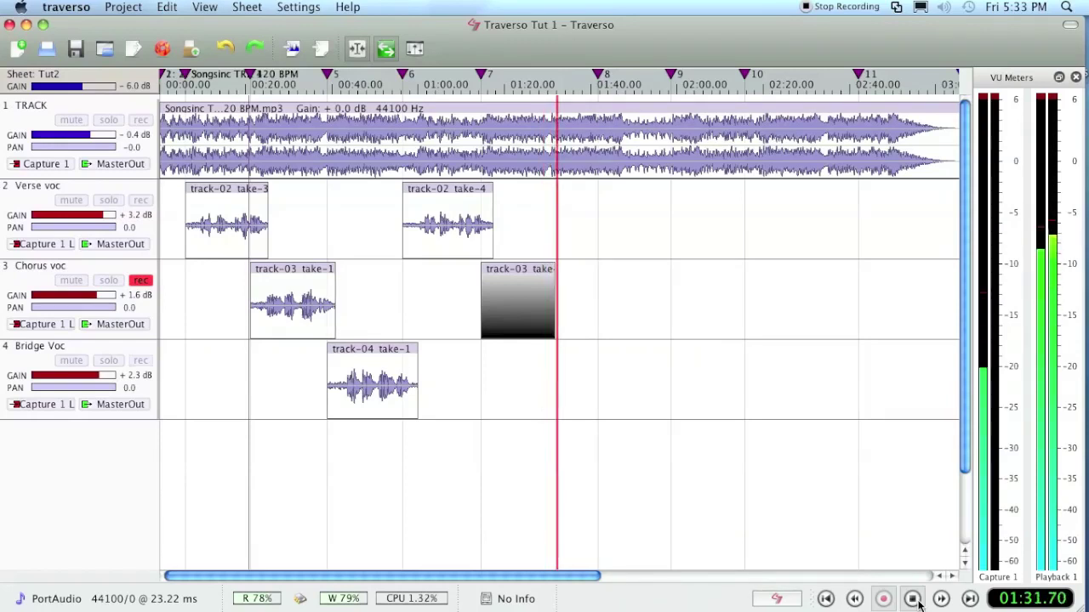
pyautogui.click(913, 598)
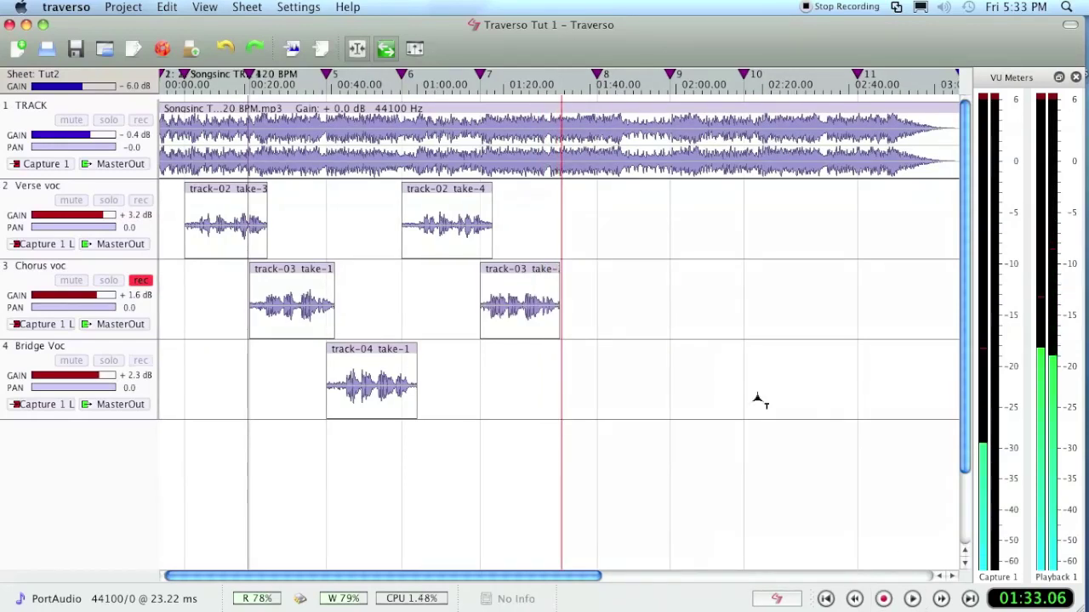
# - Disarm the Chorus voc track and briefly play back the second chorus take from 01:17.40
pyautogui.click(855, 599)
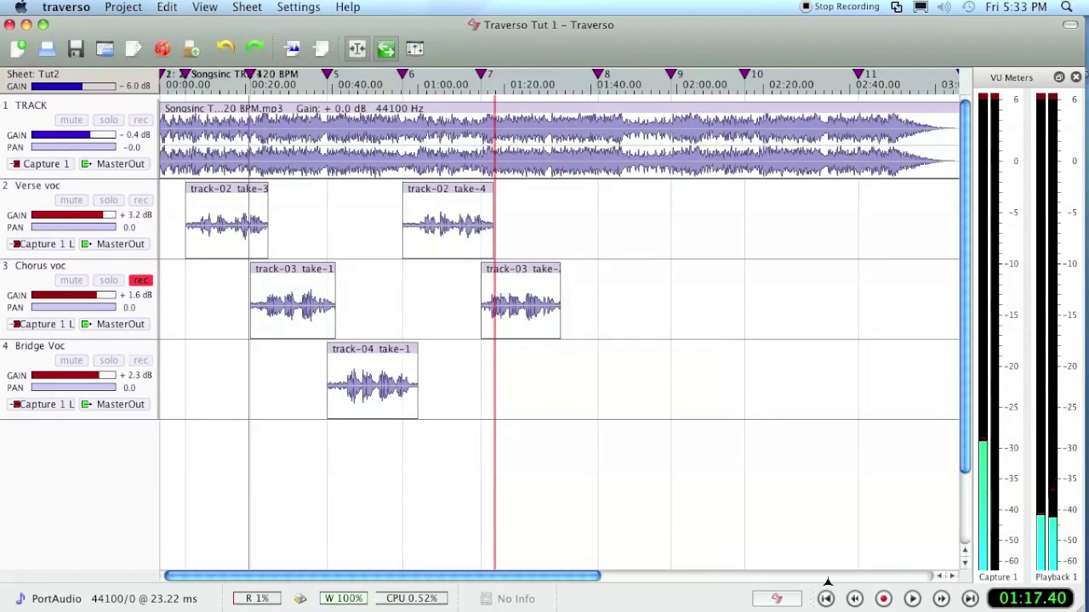
pyautogui.click(140, 280)
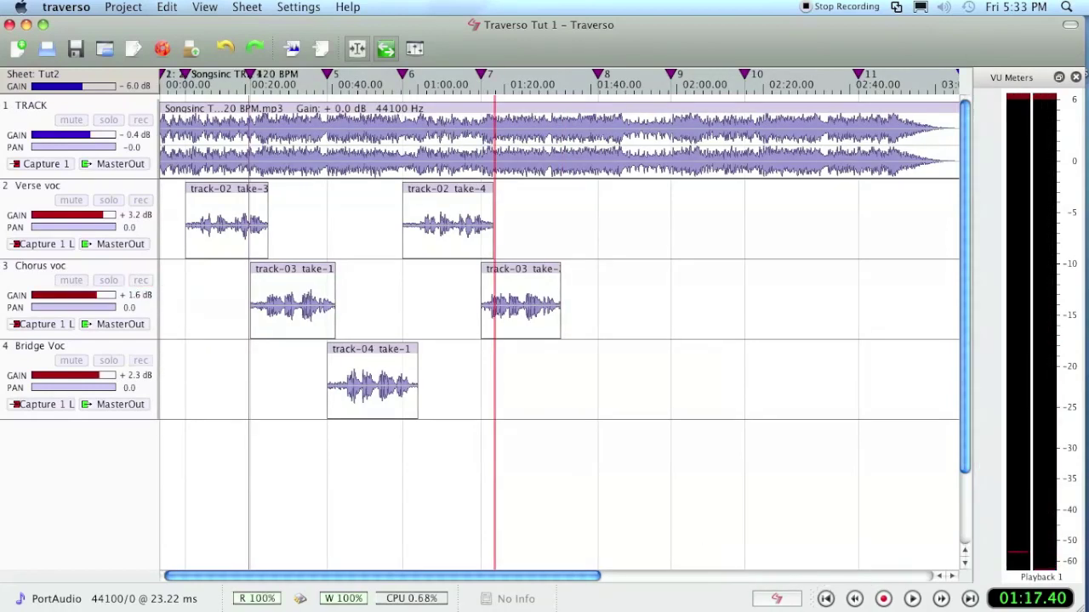
pyautogui.click(912, 598)
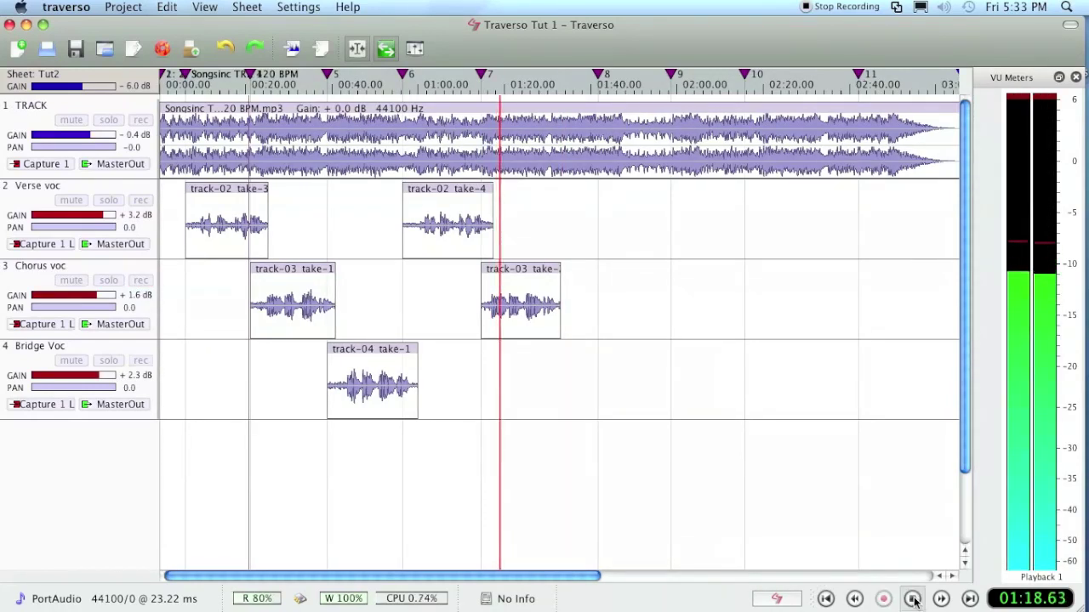
pyautogui.click(913, 599)
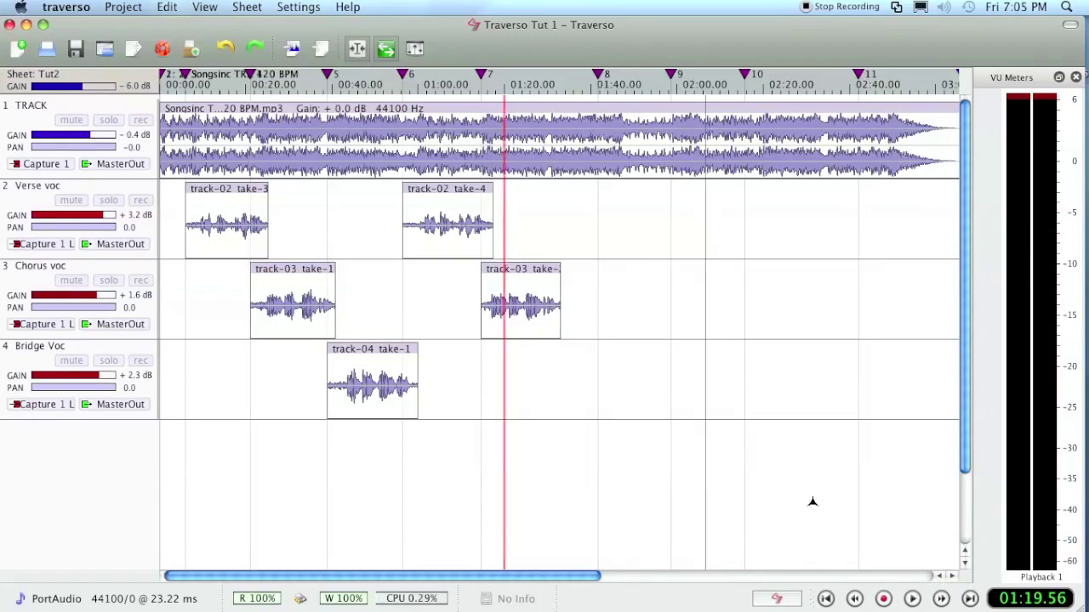
# - Save the project and export the current sheet to /Users/Apple/Desktop with MP3 as the file type
pyautogui.click(119, 7)
pyautogui.click(140, 61)
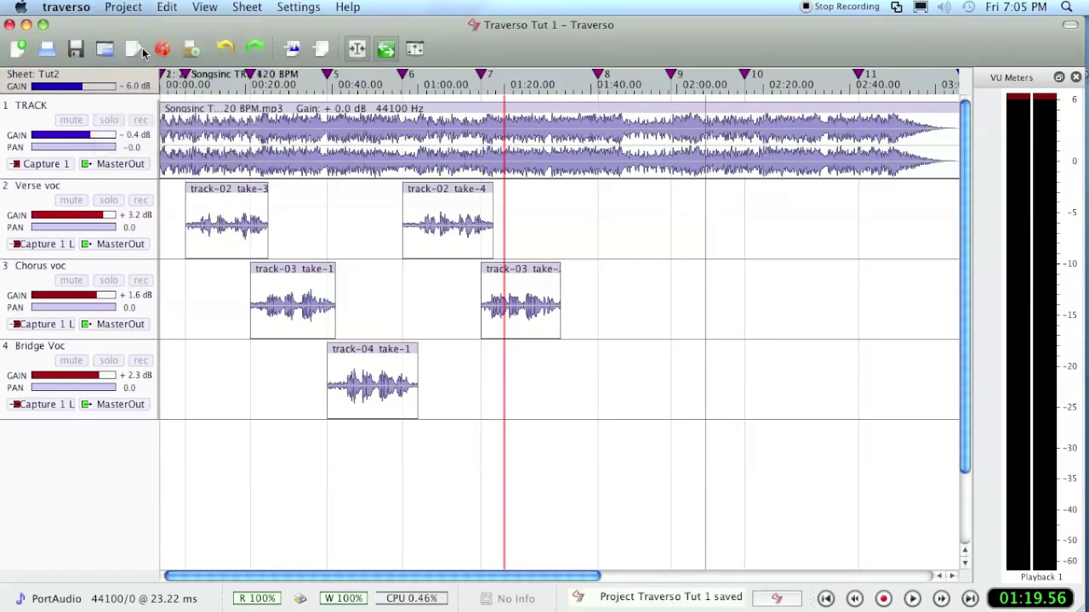
pyautogui.click(132, 10)
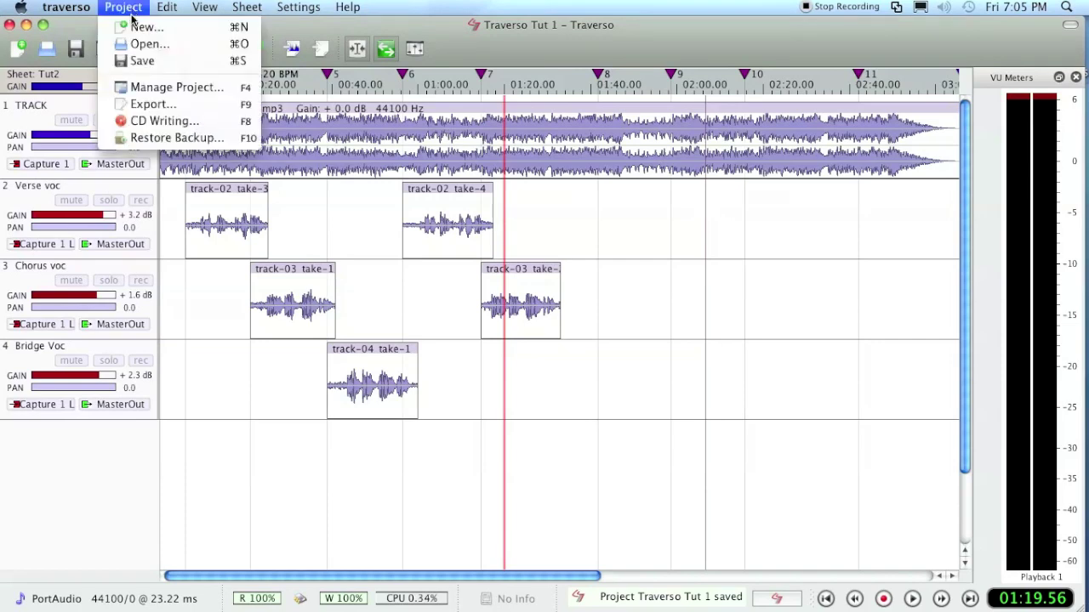
pyautogui.click(145, 104)
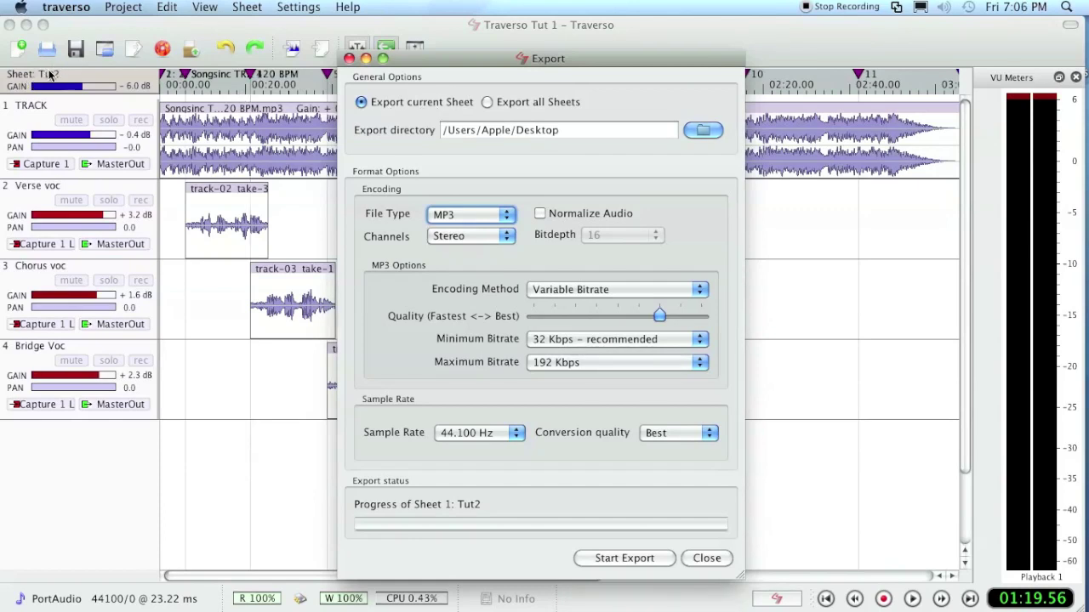
pyautogui.click(510, 218)
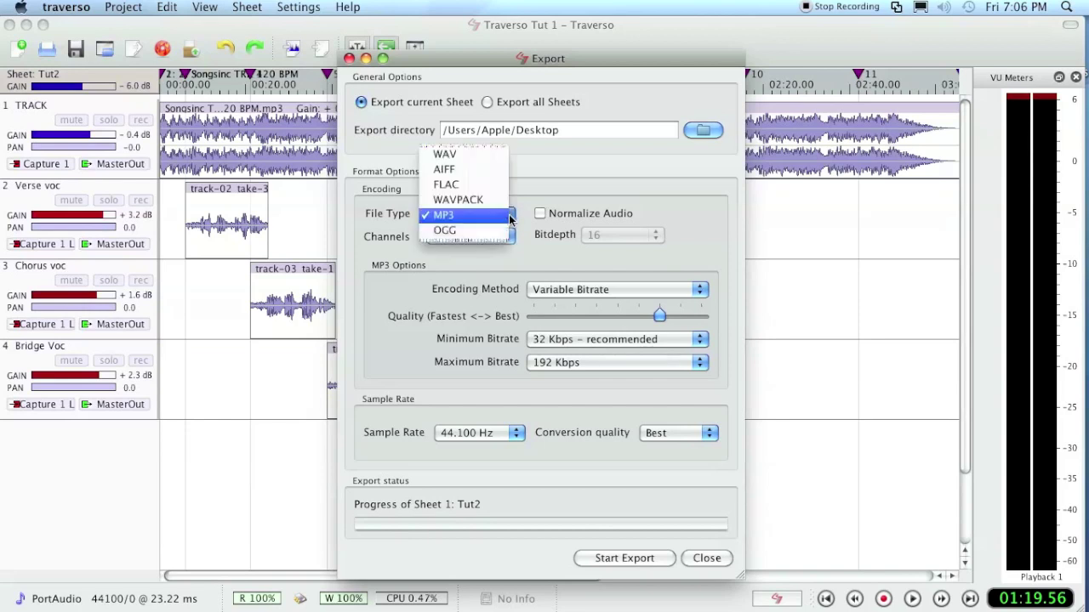
pyautogui.click(500, 217)
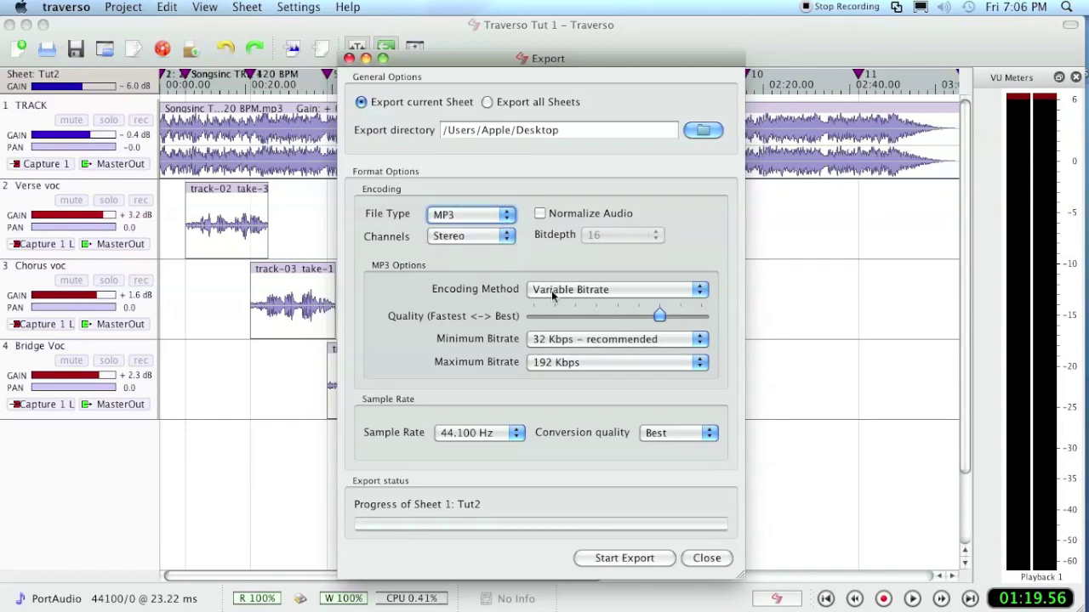
pyautogui.click(631, 559)
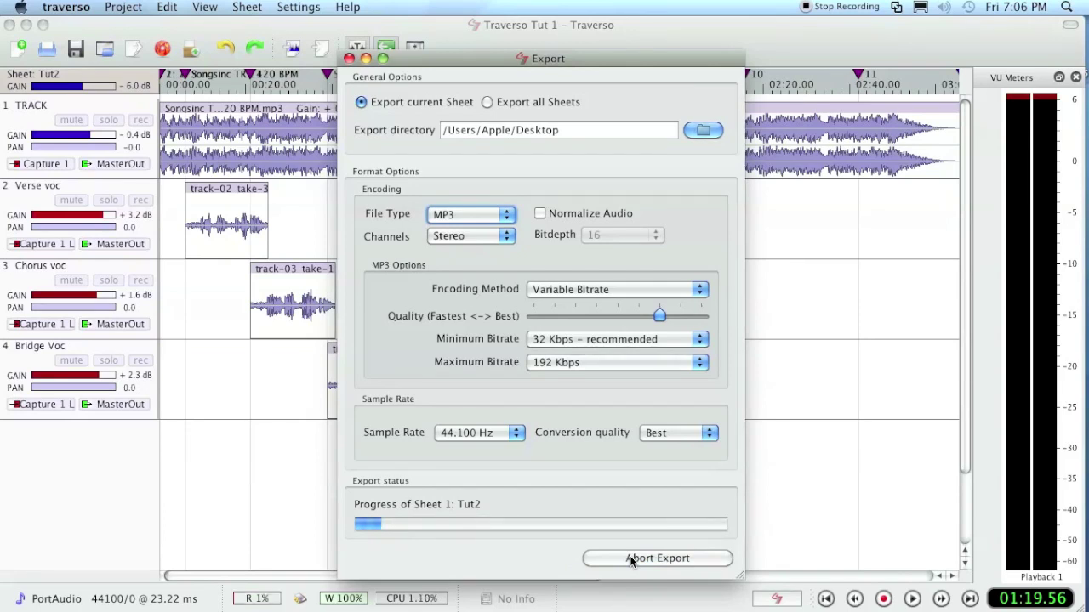